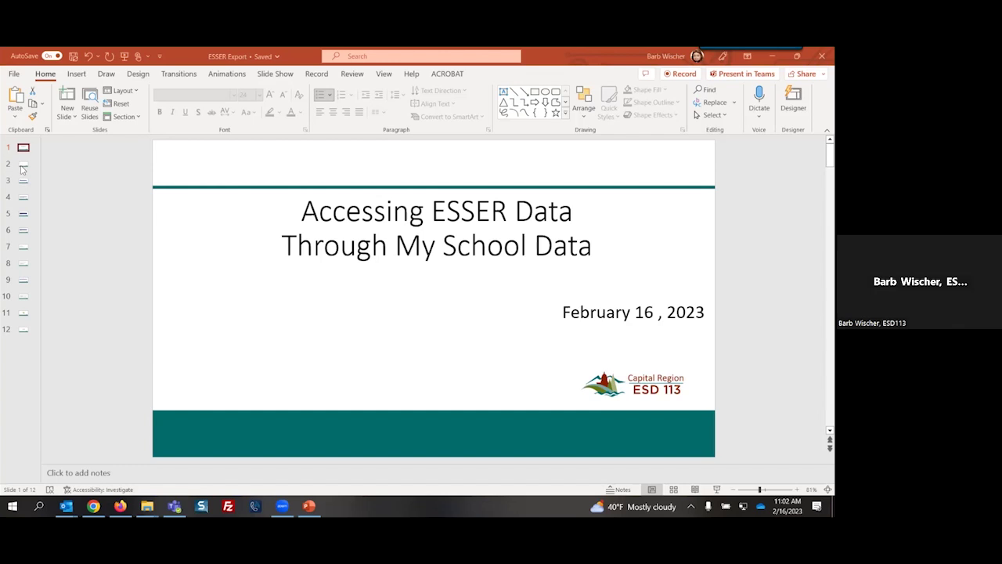
Step: Go to the Agenda slide, slide 2 of 12, in the ESSER Export deck
left_click(22, 166)
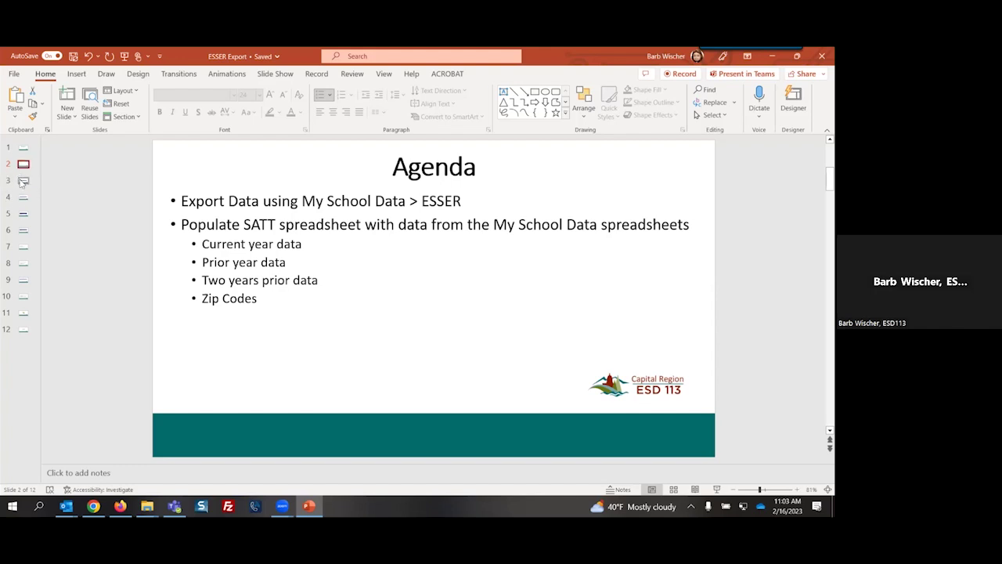
Step: Show slide 3, 'Export Data', on selecting CEDARS Data Viewer then ESSER
left_click(22, 182)
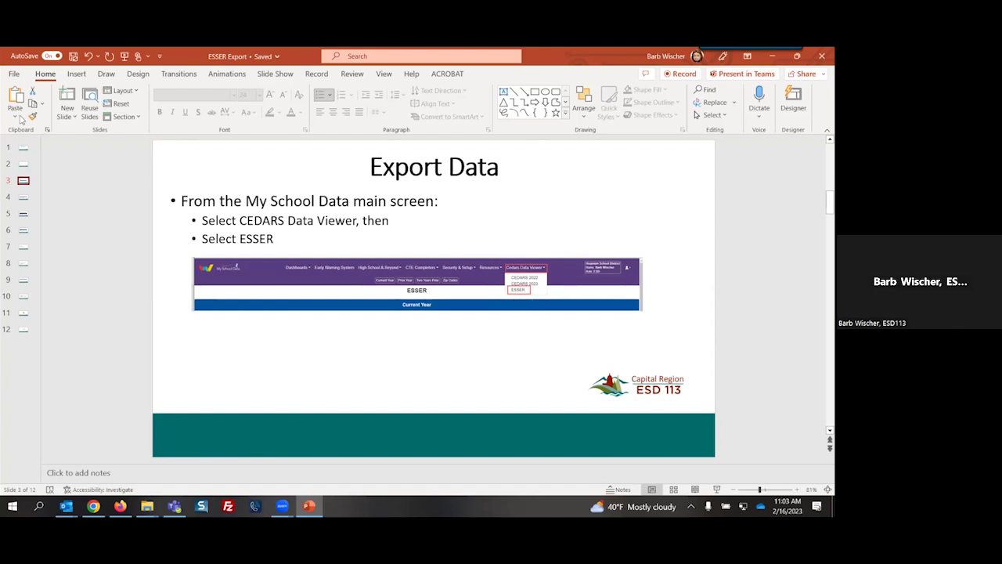
Step: Step through the slides on filtering by school, exporting to Excel, and repeating the export
left_click(23, 198)
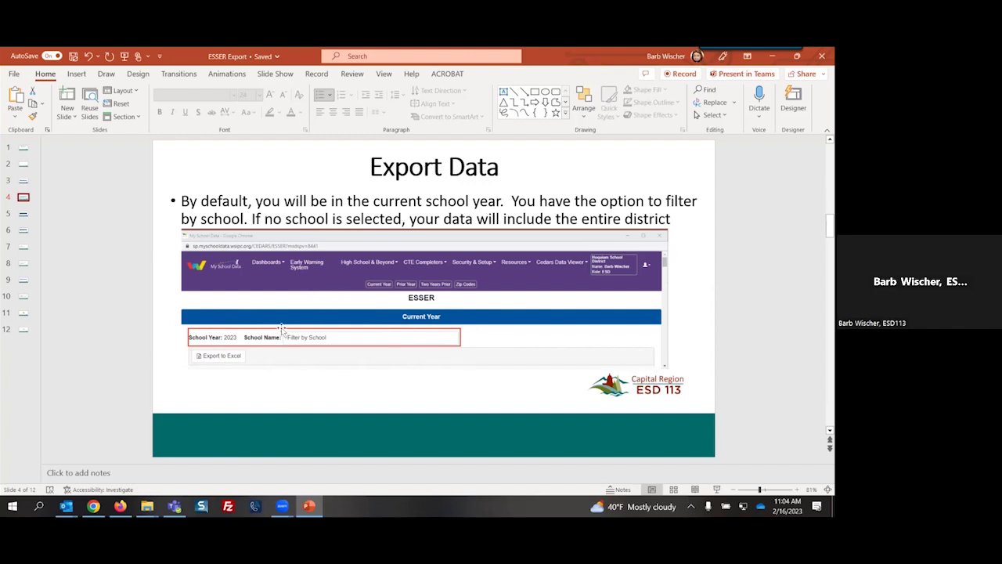
left_click(25, 215)
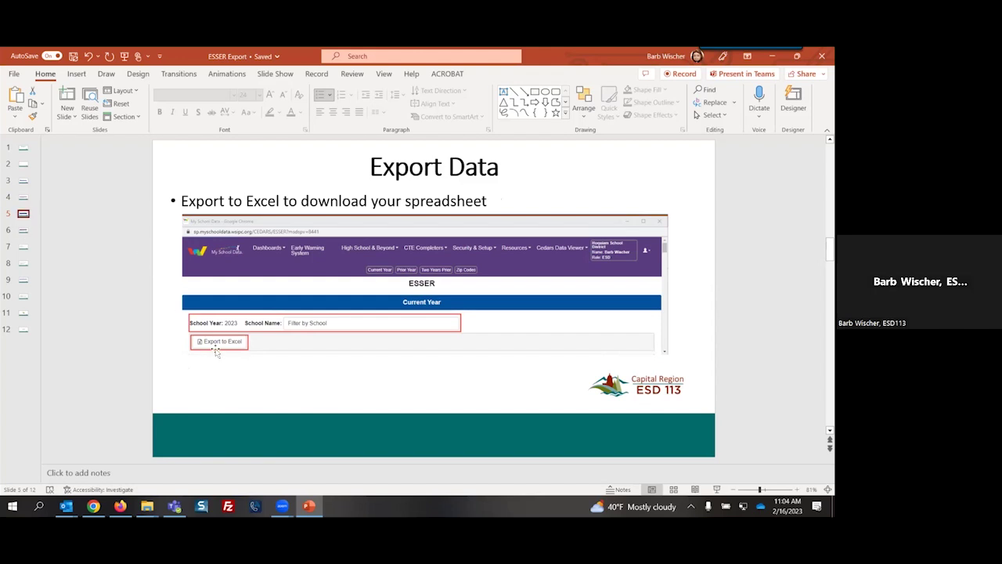
left_click(24, 232)
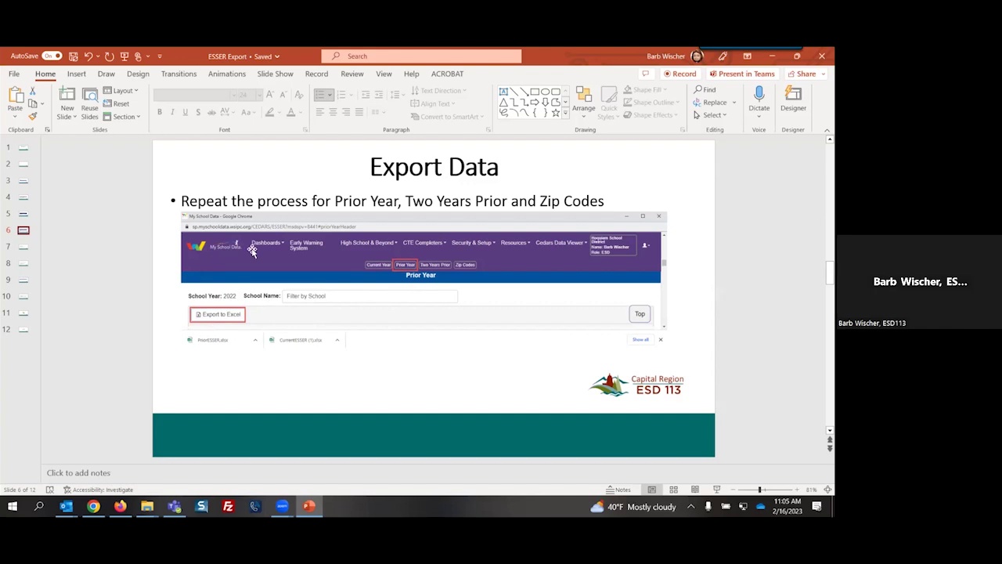
Step: Show slide 7, which lists the four downloaded spreadsheet names
left_click(24, 247)
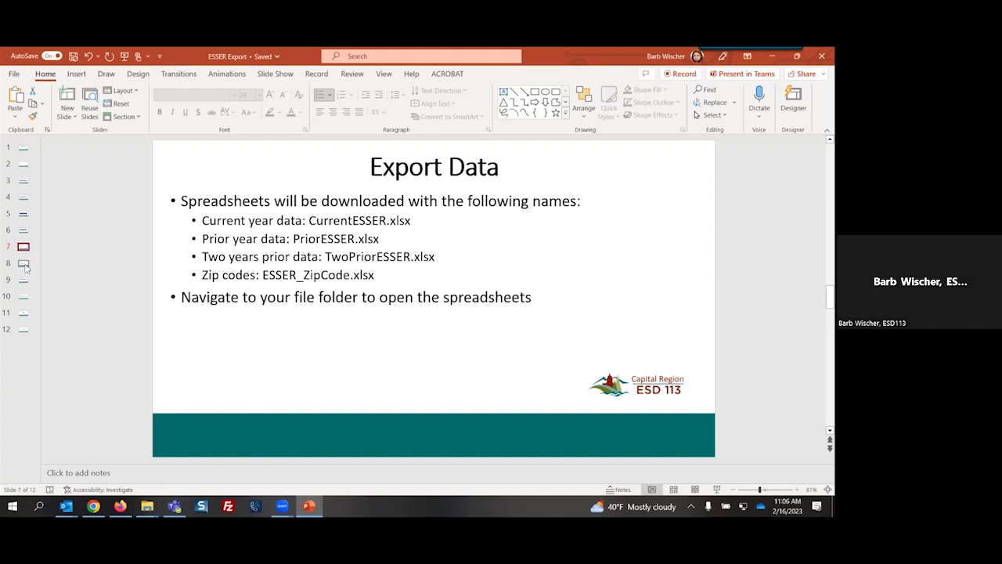
Step: Show slide 8, 'Update SATT spreadsheet', mapping each downloaded file to its tab
left_click(24, 267)
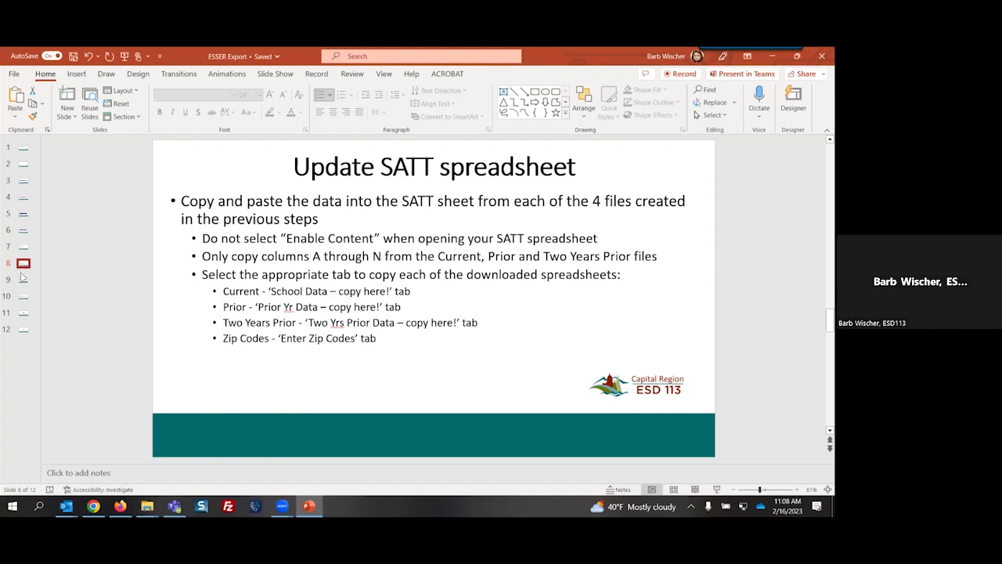
left_click(24, 281)
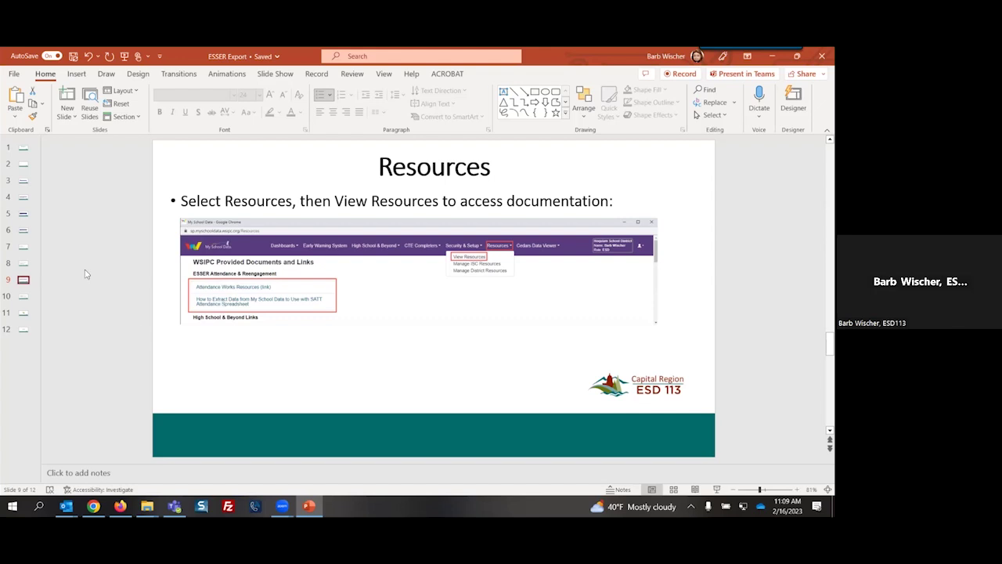
Step: View the ESSER extract assistance slide, then minimize PowerPoint to reveal the ESSER folder
left_click(23, 297)
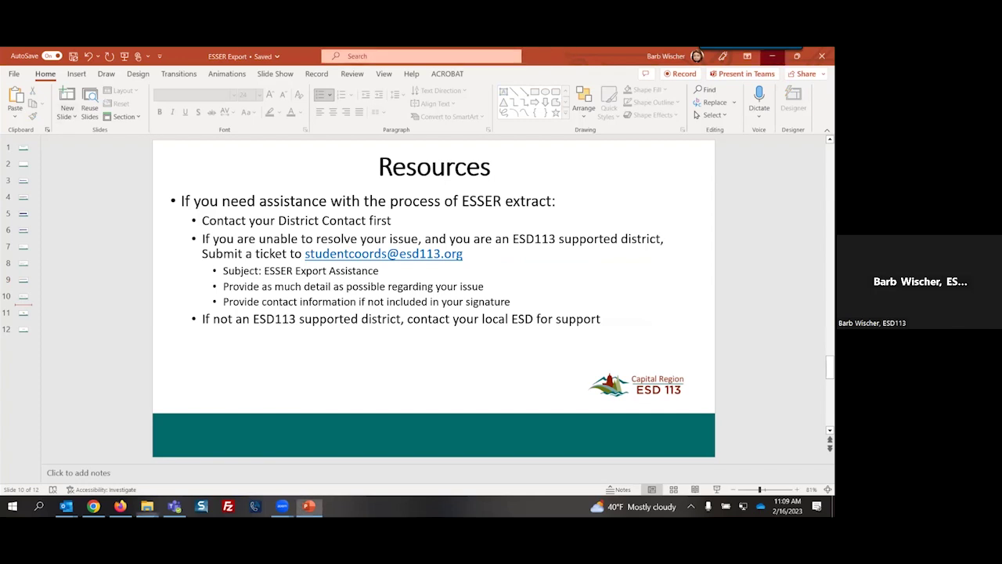
left_click(772, 55)
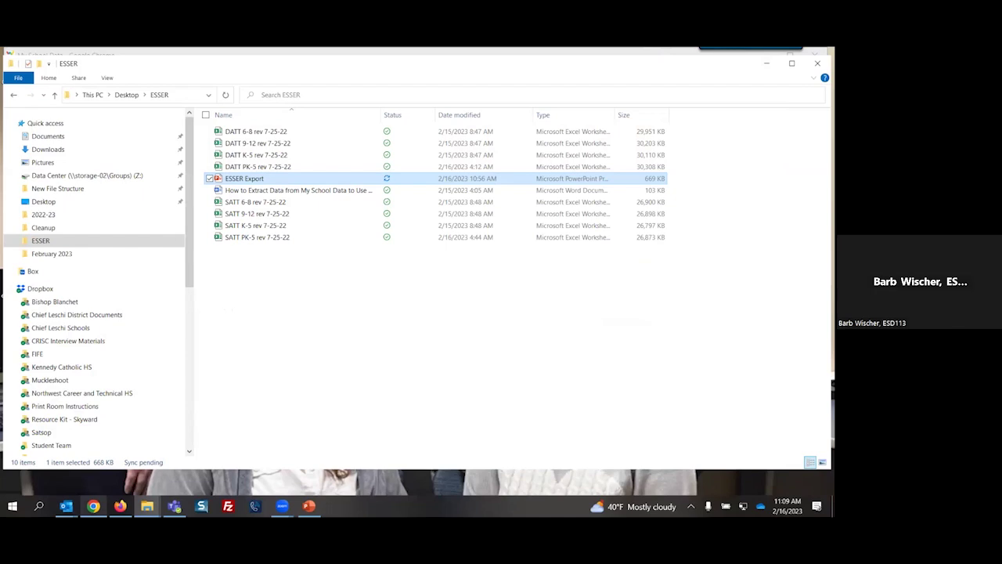
Step: Restore the My School Data Chrome window and make it slightly shorter
mouse_move(94, 506)
left_click(113, 469)
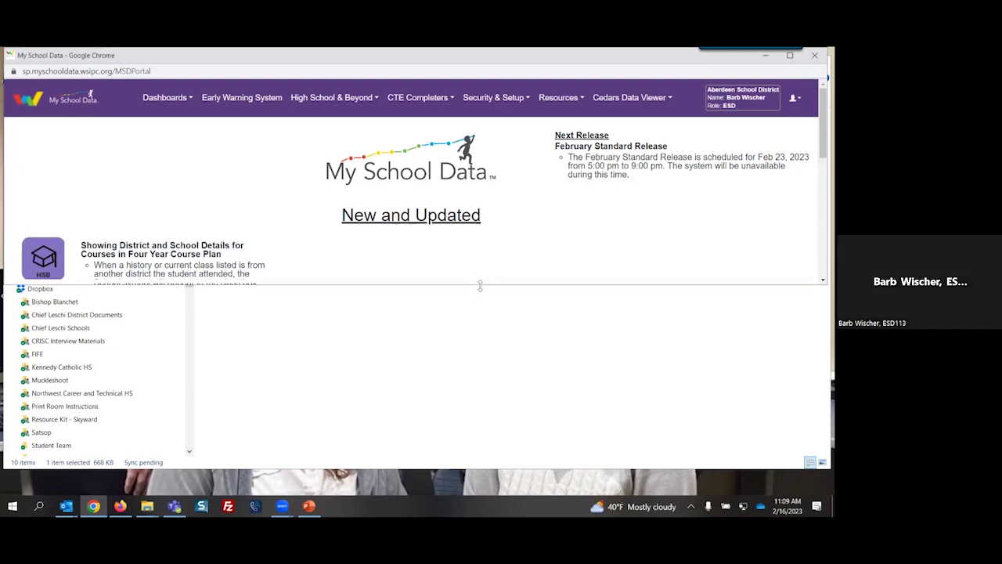
left_click_drag(480, 287, 481, 275)
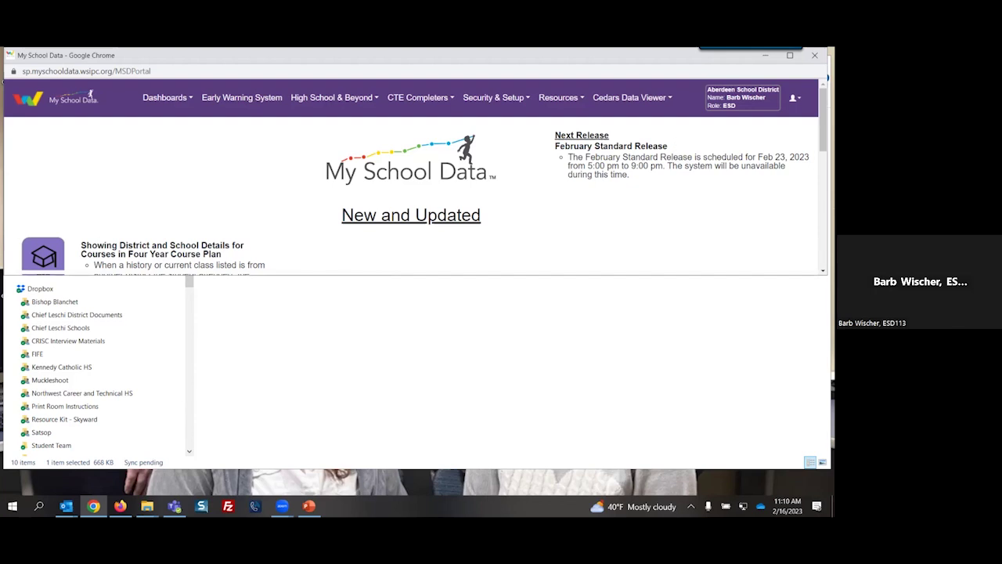
mouse_move(660, 101)
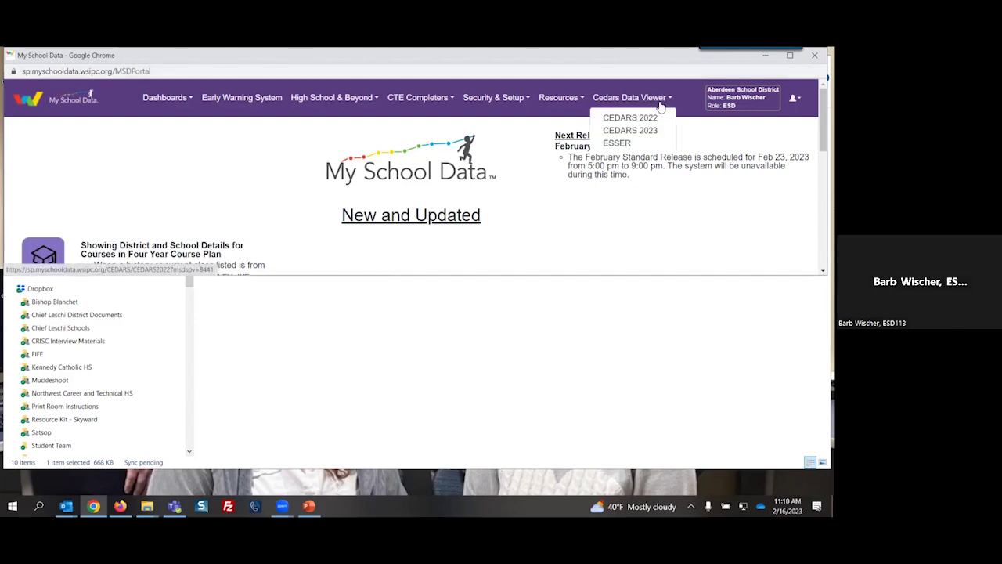
Step: Open the ESSER page's Current Year section for School Year 2023
left_click(617, 144)
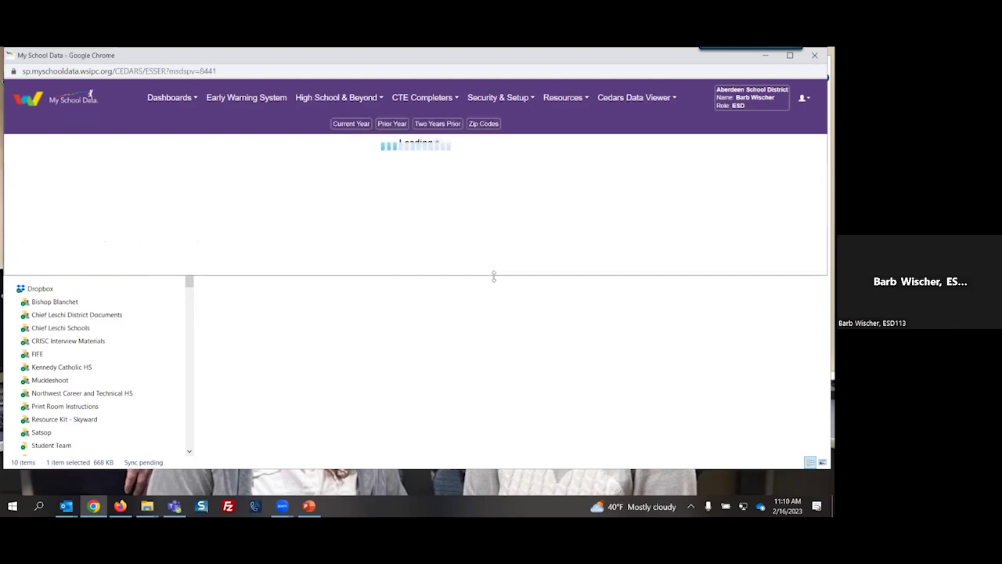
left_click_drag(494, 276, 495, 267)
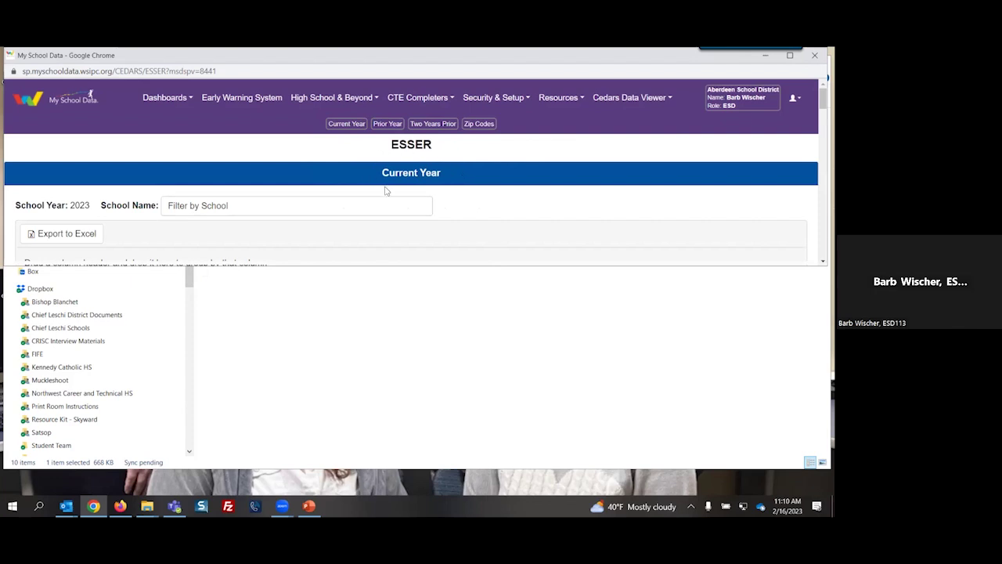
left_click(331, 97)
Step: Filter the Current Year and Prior Year data to CENTRAL PARK ELEMENTARY
left_click(373, 202)
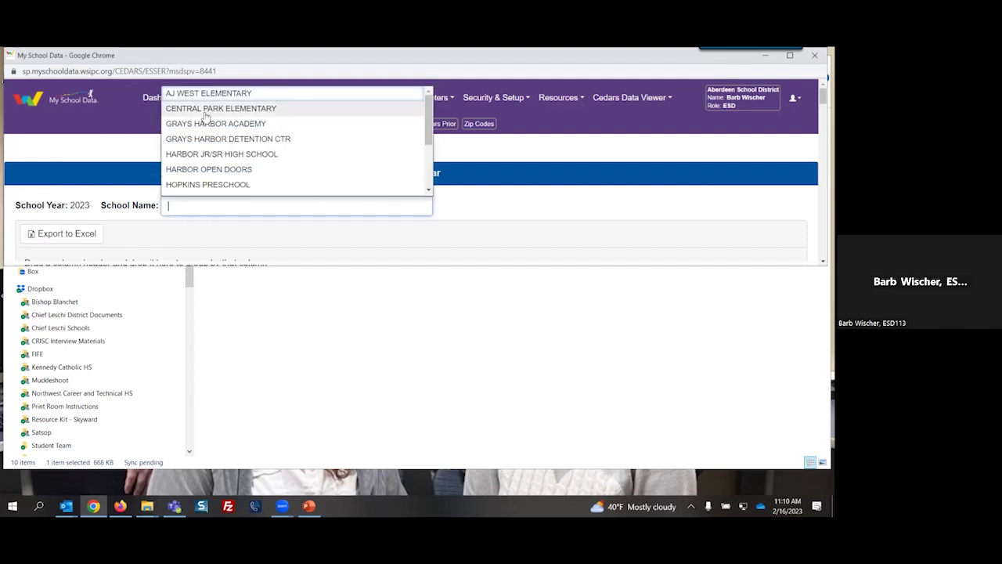
left_click(205, 108)
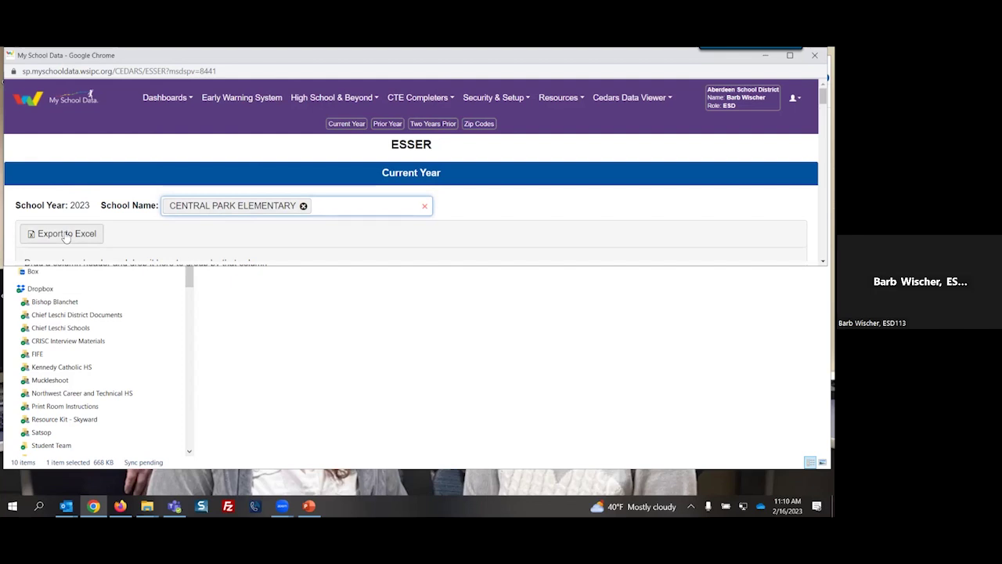
left_click(384, 128)
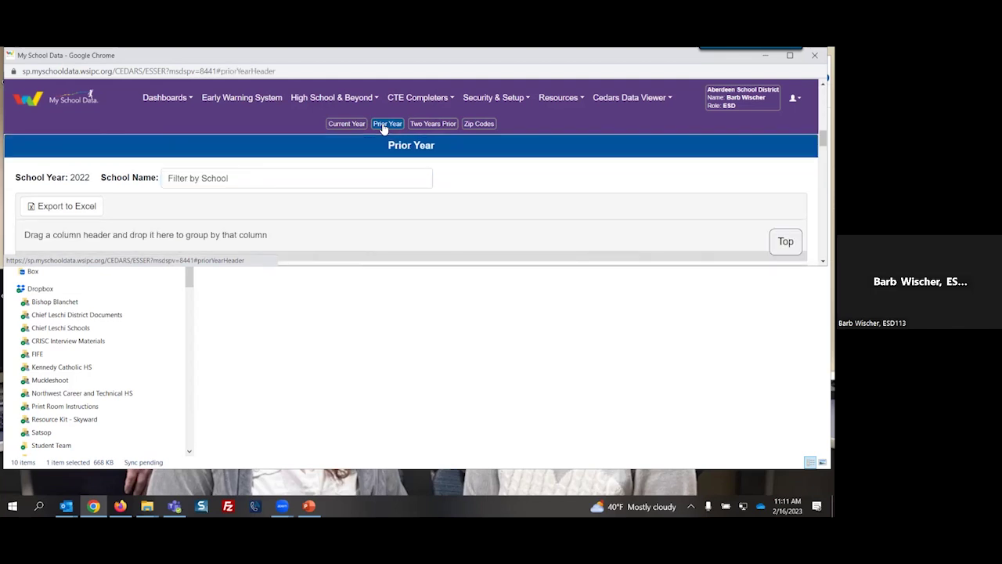
left_click(197, 181)
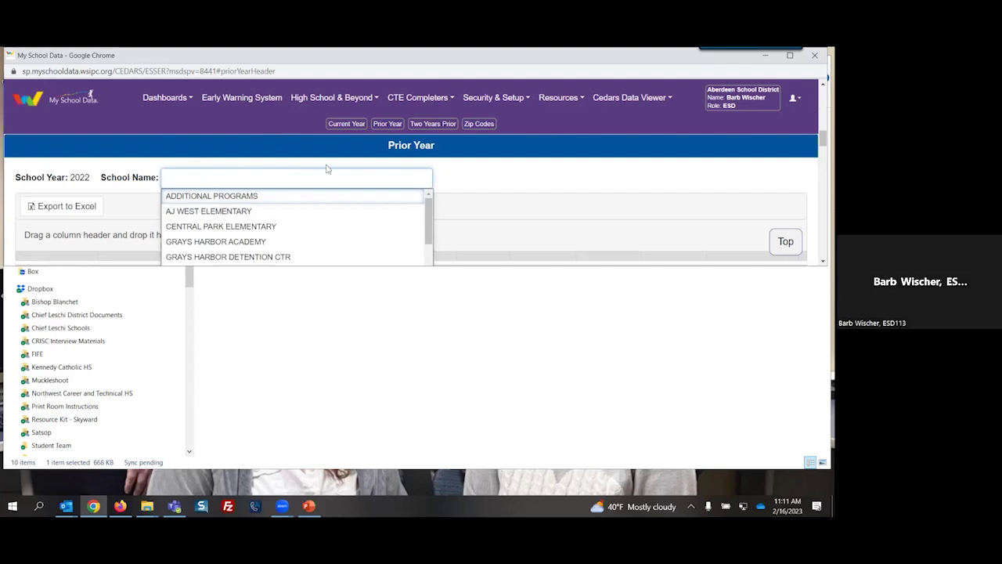
left_click(477, 178)
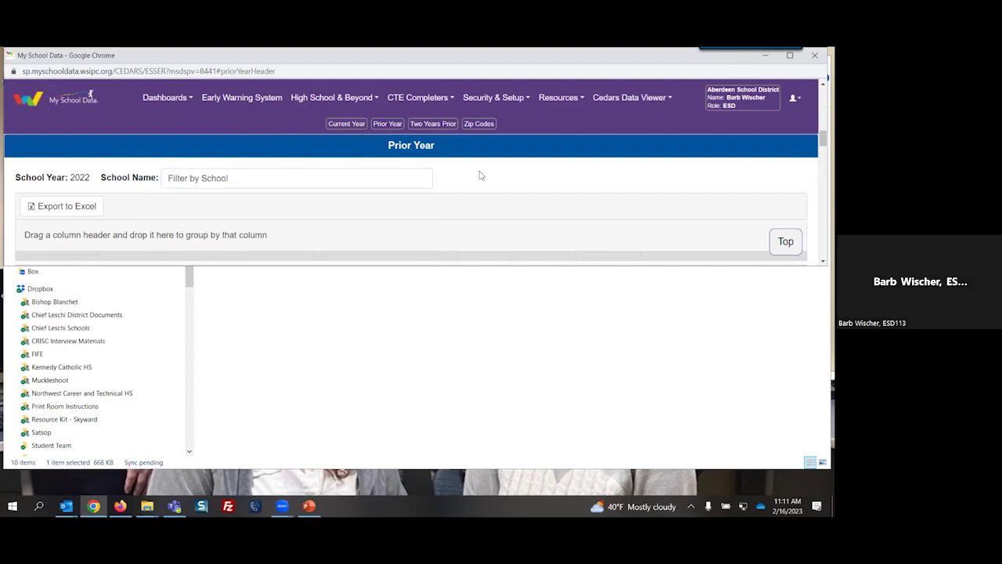
left_click(333, 177)
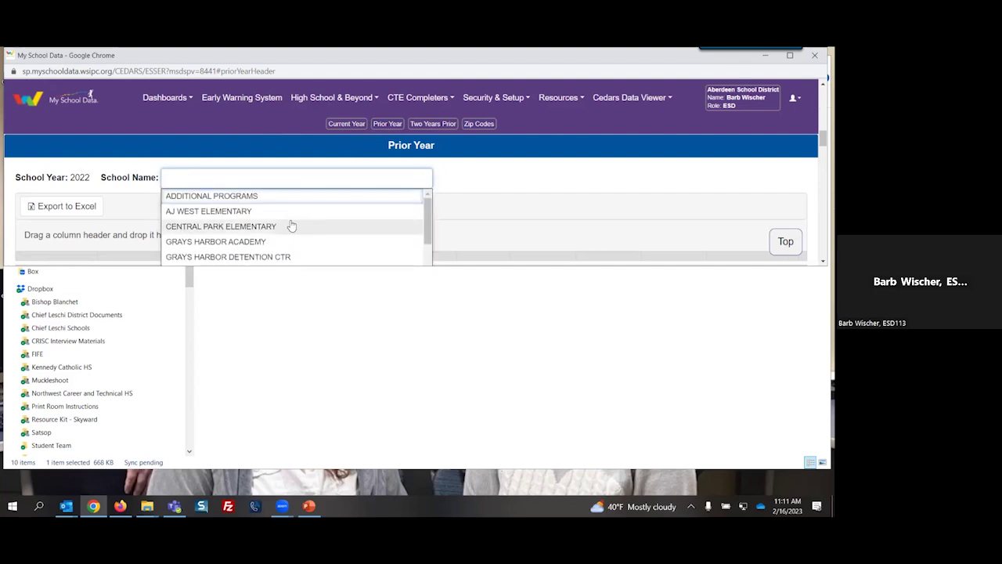
left_click(232, 226)
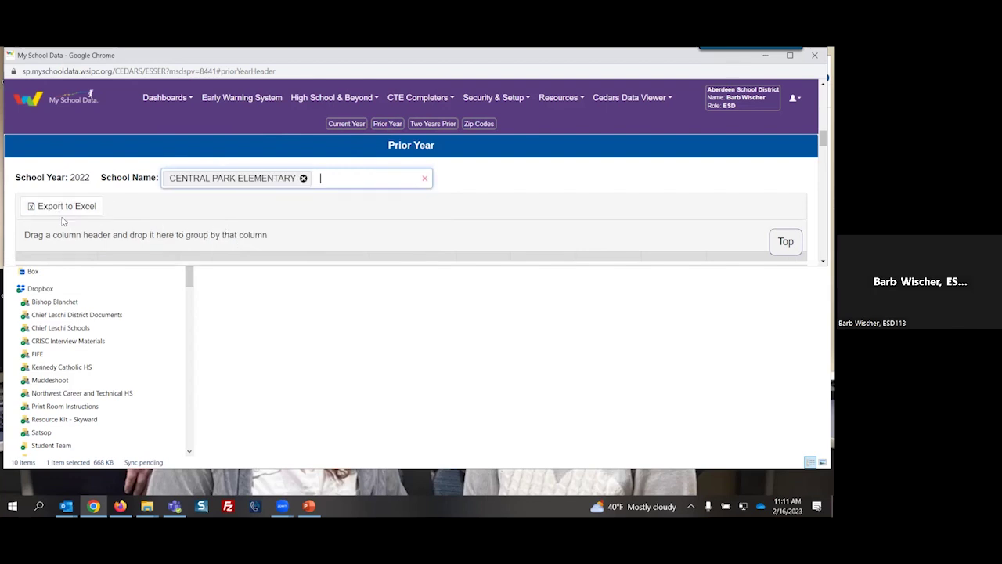
Step: Filter Two Years Prior to CENTRAL PARK ELEMENTARY and export it to Excel
left_click(433, 125)
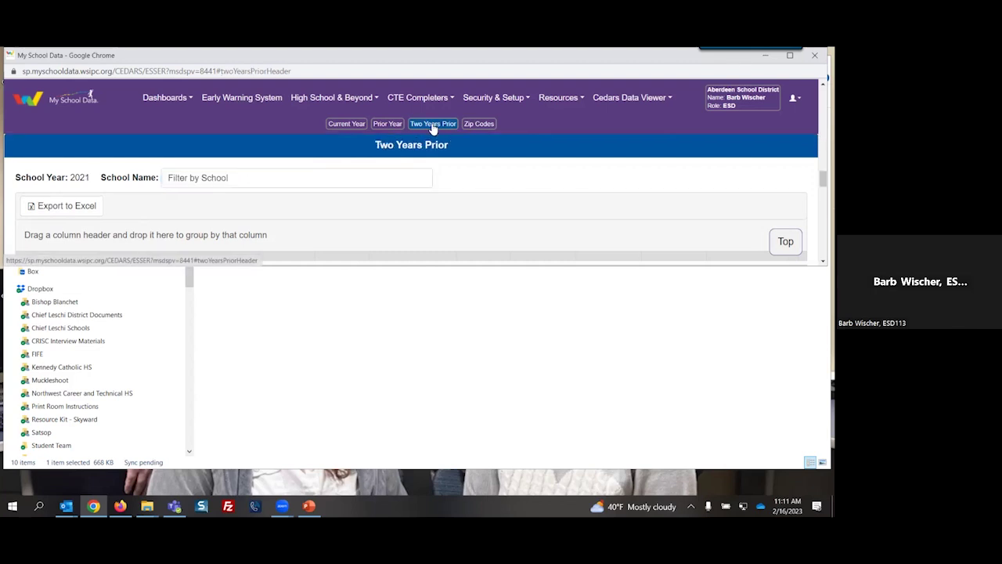
left_click(227, 177)
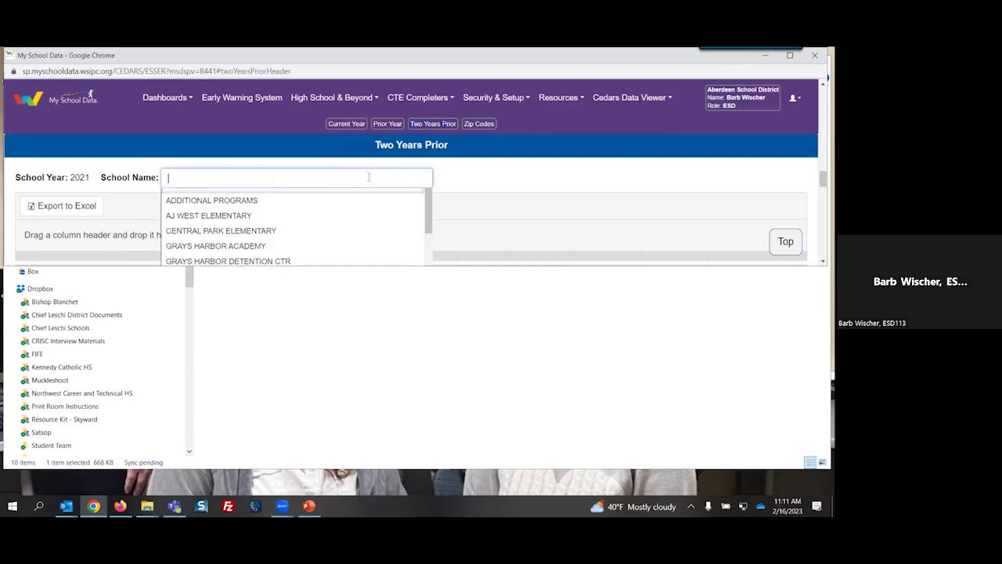
left_click(229, 241)
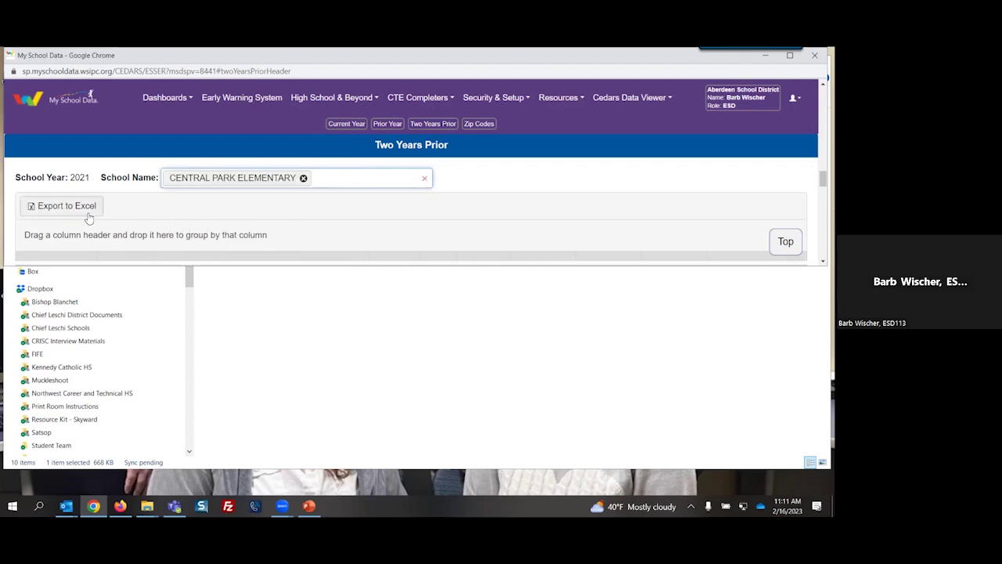
left_click(52, 209)
Step: Filter Zip Codes to CENTRAL PARK ELEMENTARY, showing zip code 98520
left_click(478, 125)
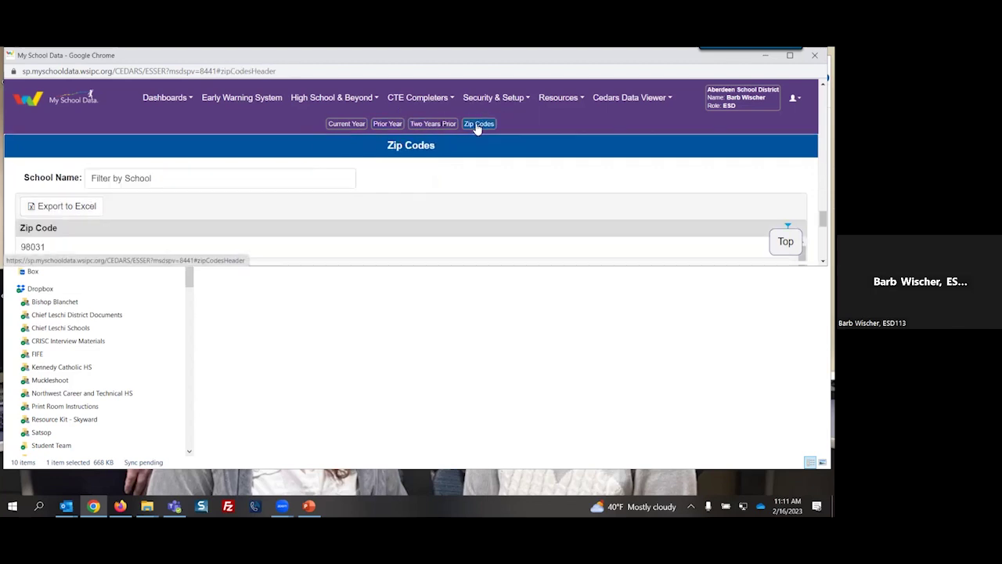
left_click(156, 178)
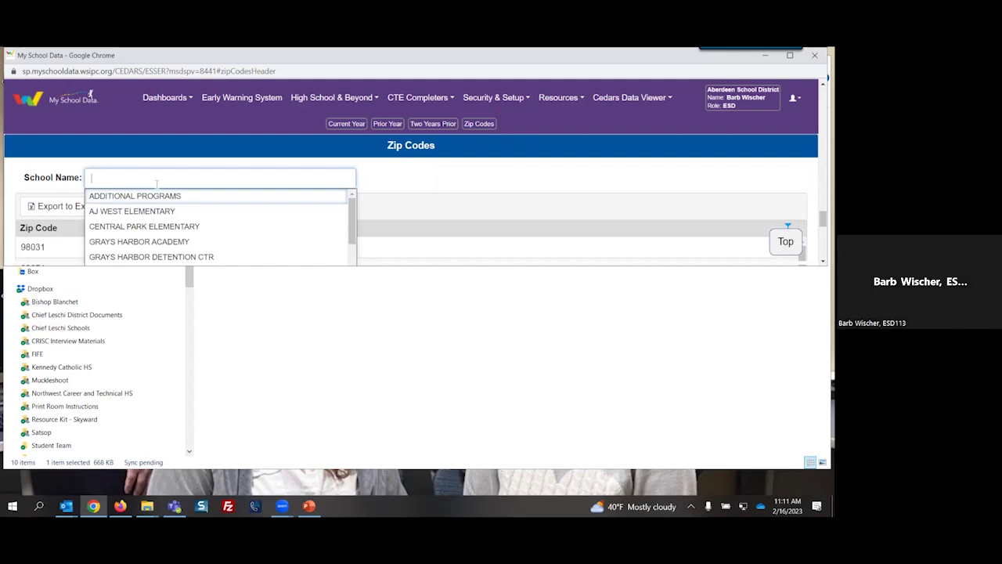
left_click(129, 230)
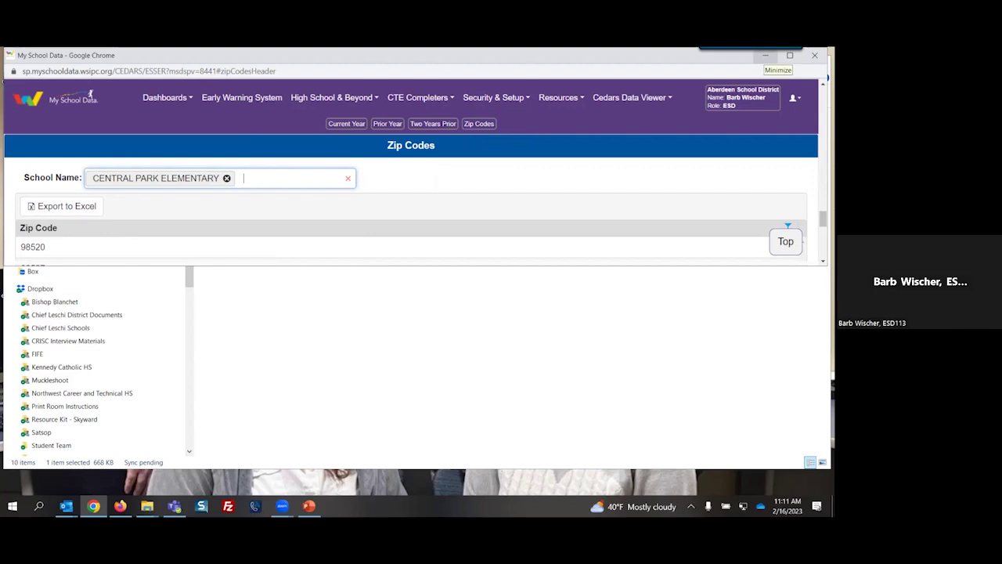
Step: Minimize Chrome, check Downloads, and open SATT PK-5 rev 7-25-22 from the ESSER folder
left_click(766, 56)
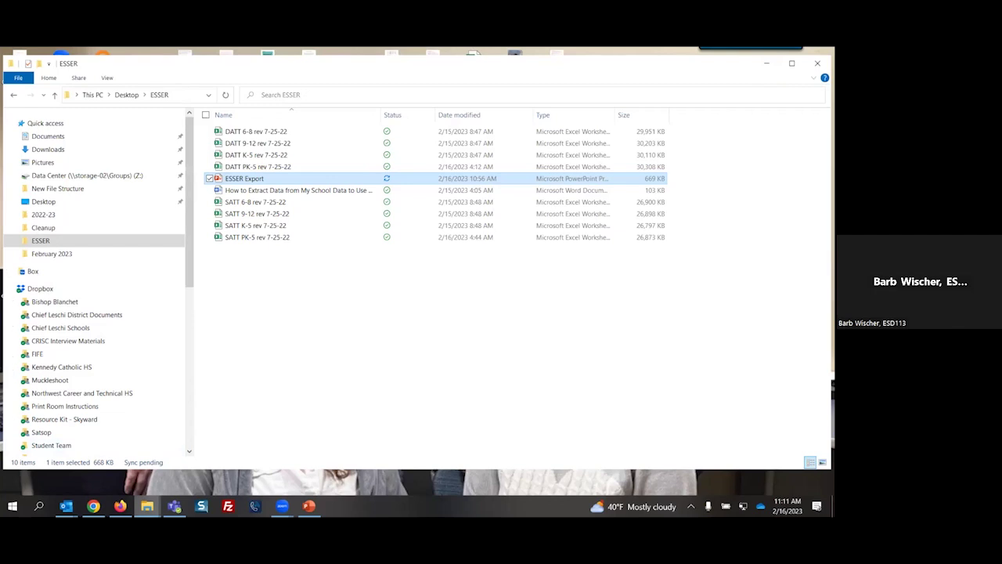
mouse_move(147, 506)
left_click(106, 472)
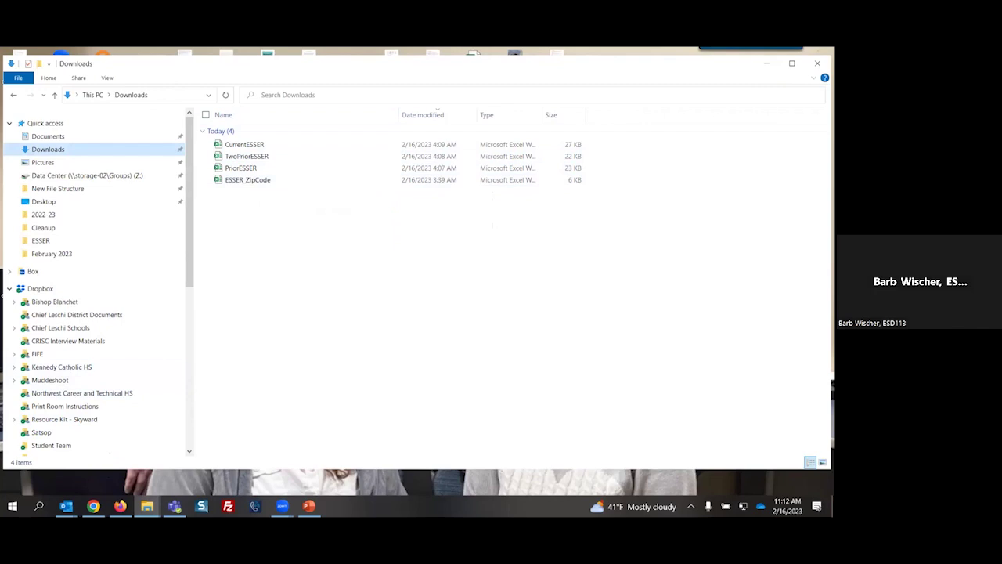
left_click(147, 506)
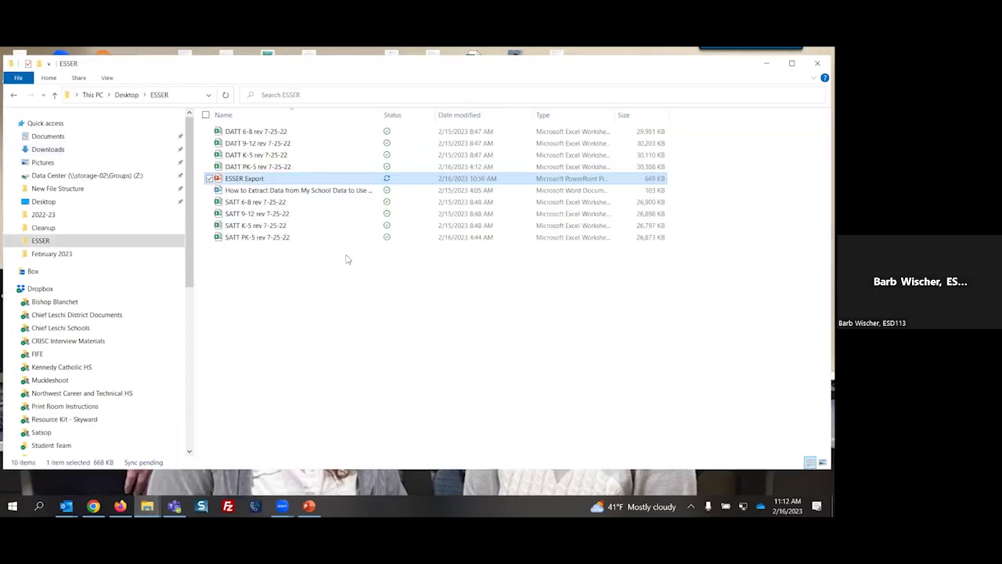
double_click(276, 239)
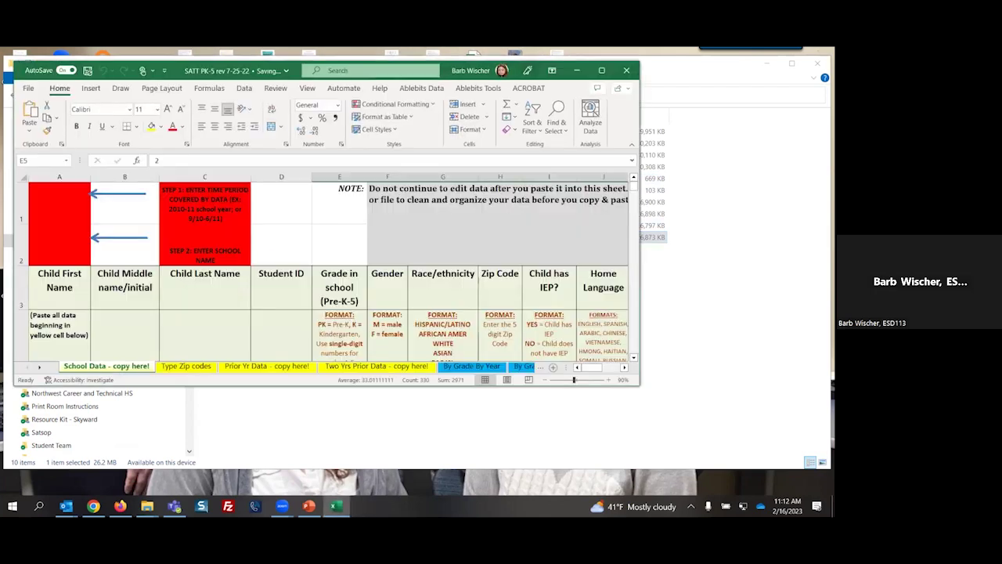
Step: Maximize the workbook, review the Type Zip codes, Prior Yr Data and Two Yrs Prior Data sheets, and return to School Data
left_click(602, 71)
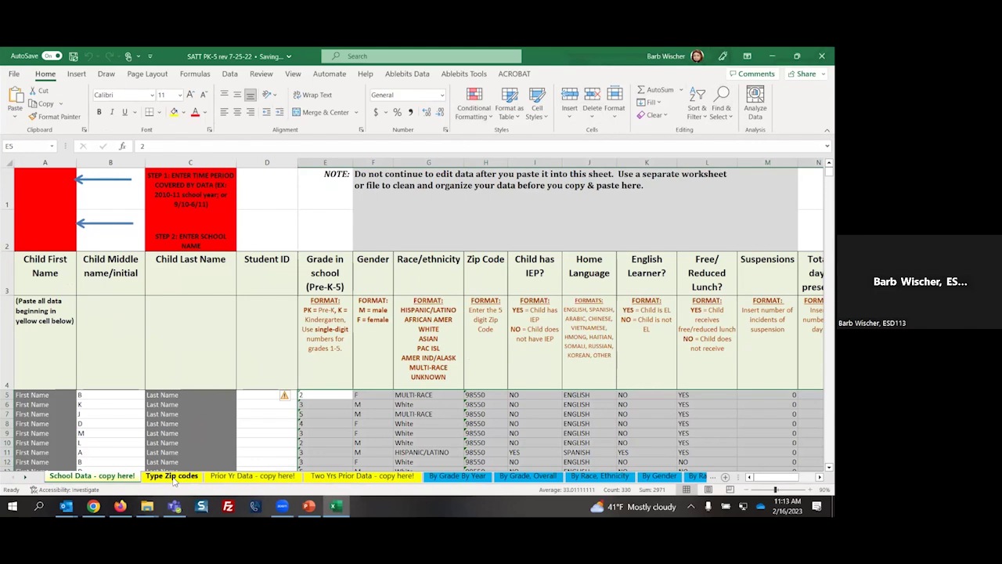
left_click(174, 478)
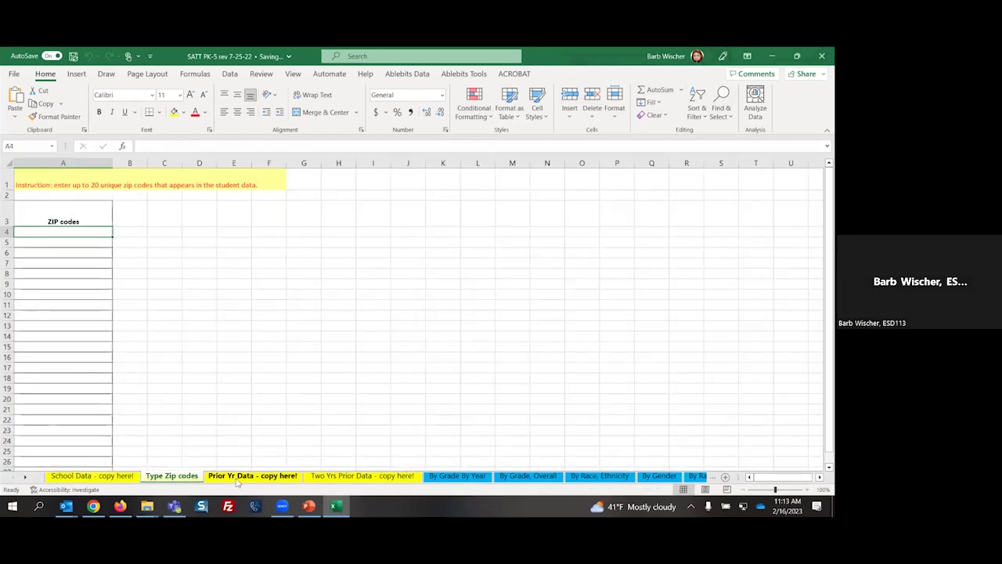
left_click(238, 478)
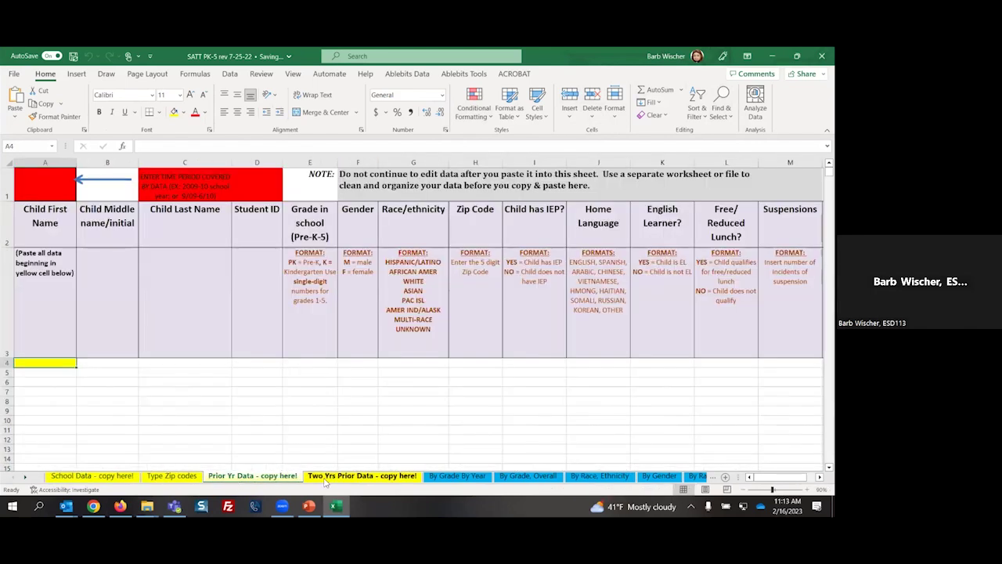
left_click(325, 477)
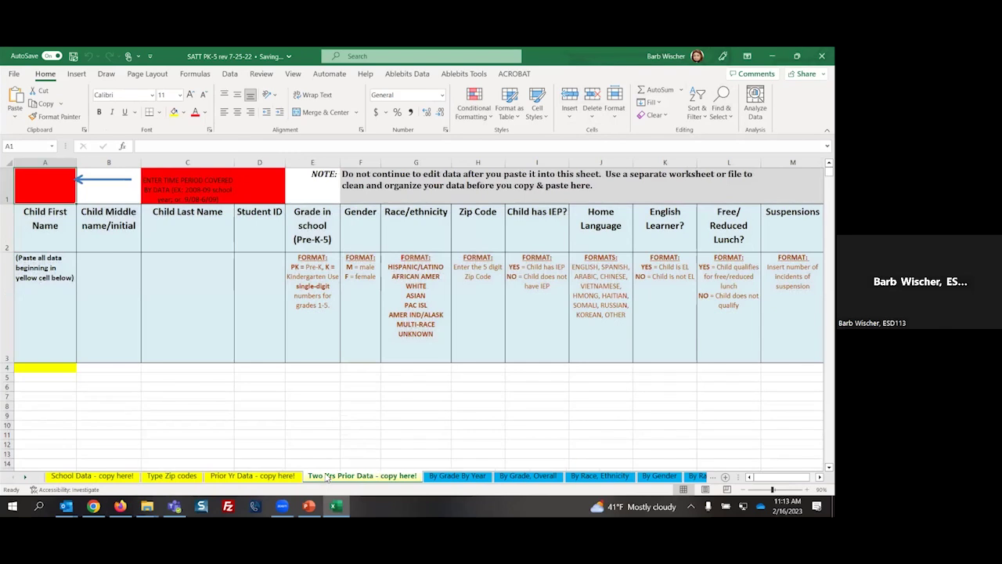
left_click(64, 476)
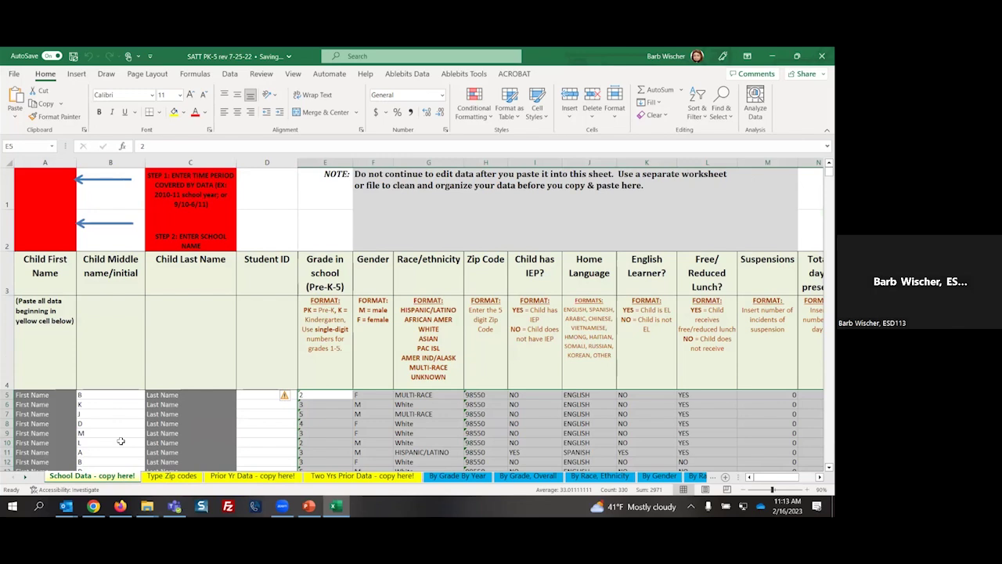
scroll(121, 441, "down", 1)
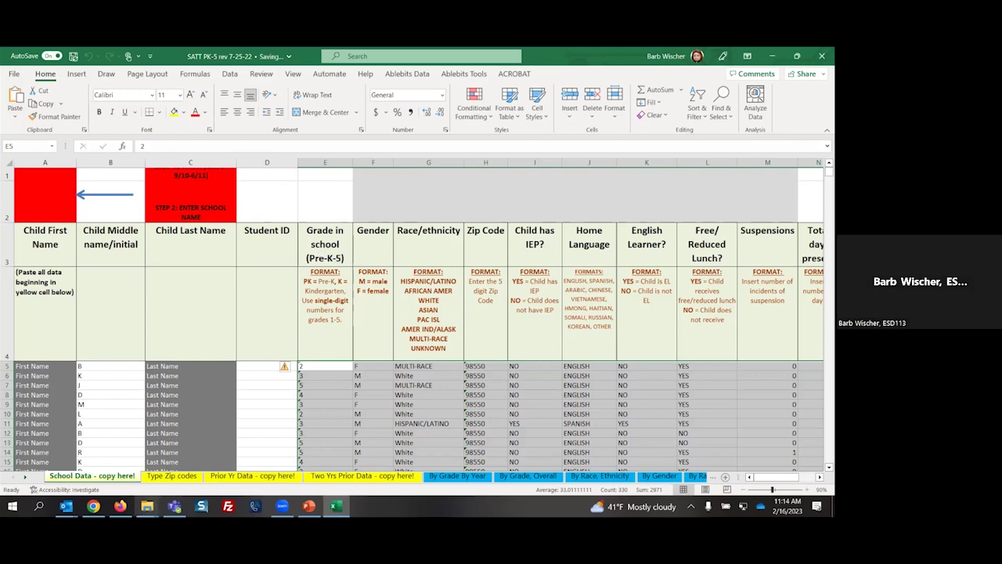
mouse_move(146, 506)
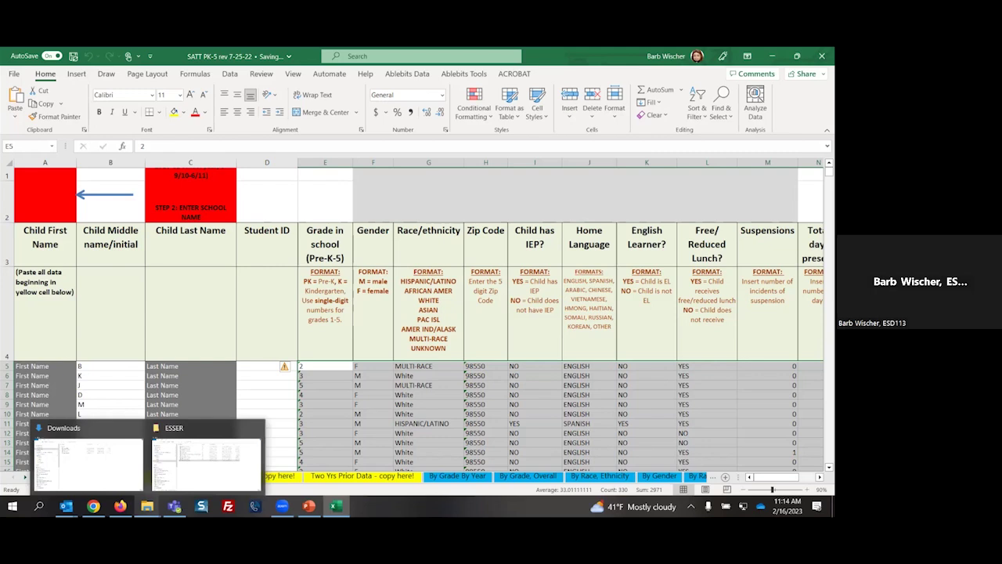
Step: Open the PriorESSER export from the Downloads folder in Excel
left_click(108, 468)
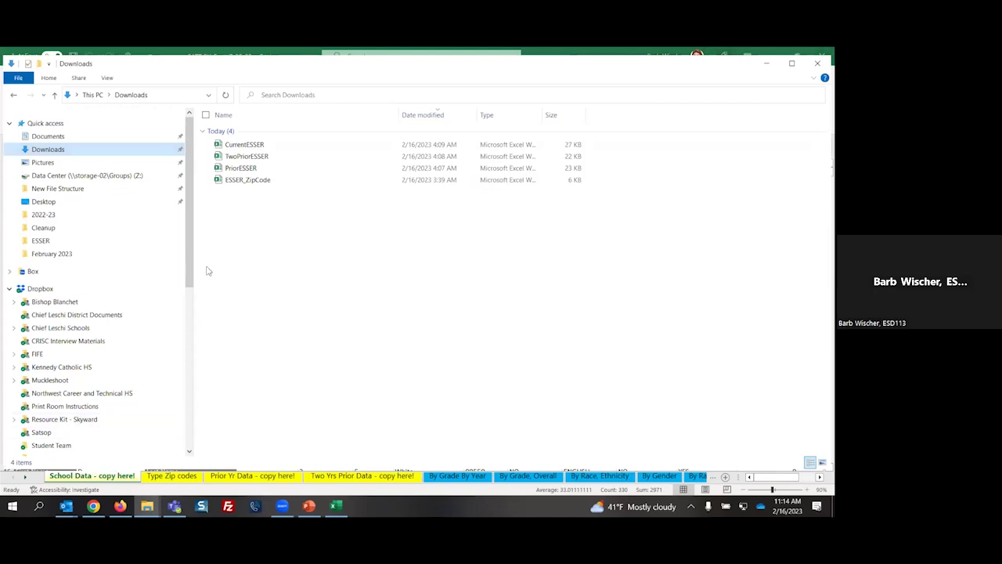
double_click(242, 169)
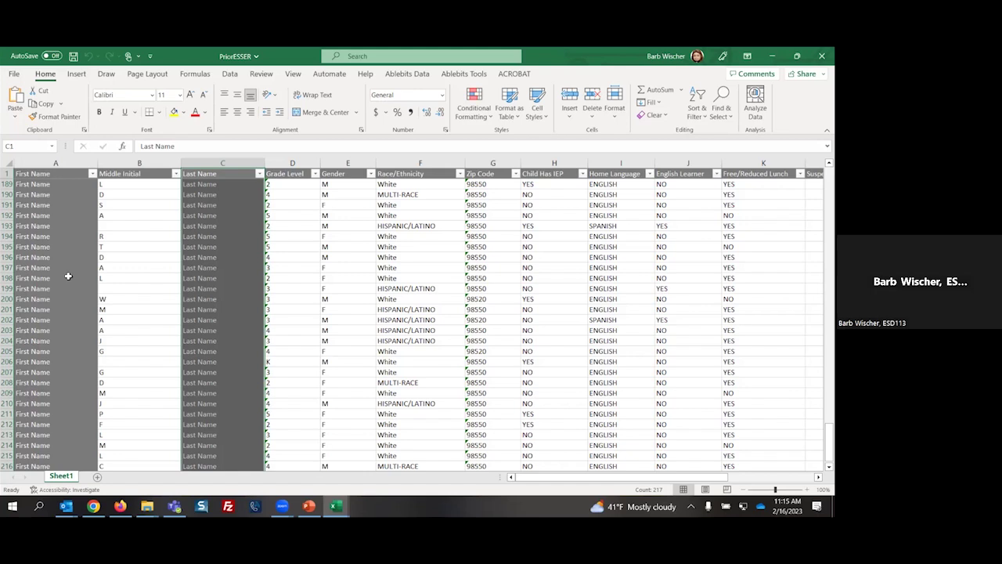
Step: Try selecting the whole sheet, then the data block from cell A2 to the end
left_click(9, 163)
left_click_drag(828, 427, 828, 188)
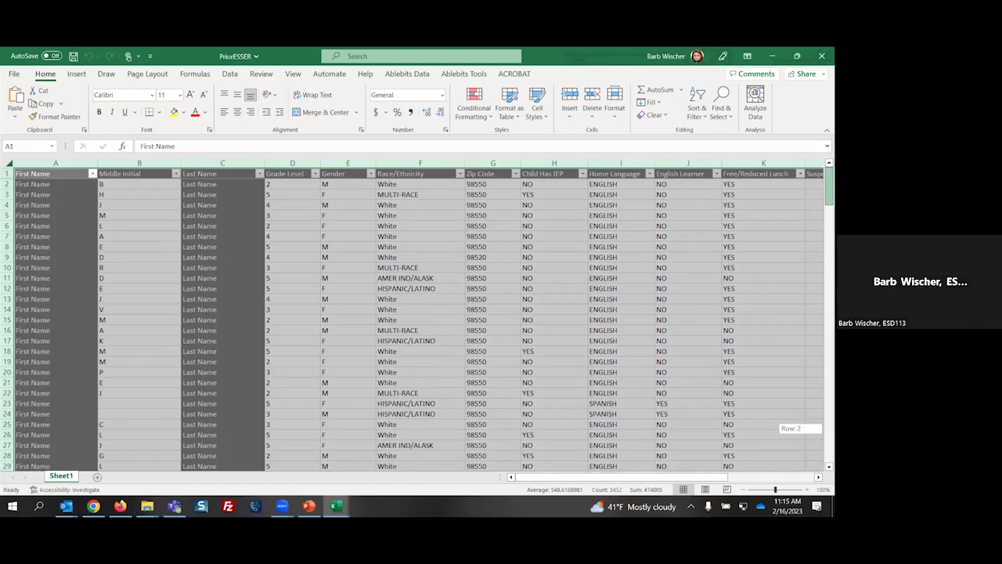
left_click(30, 174)
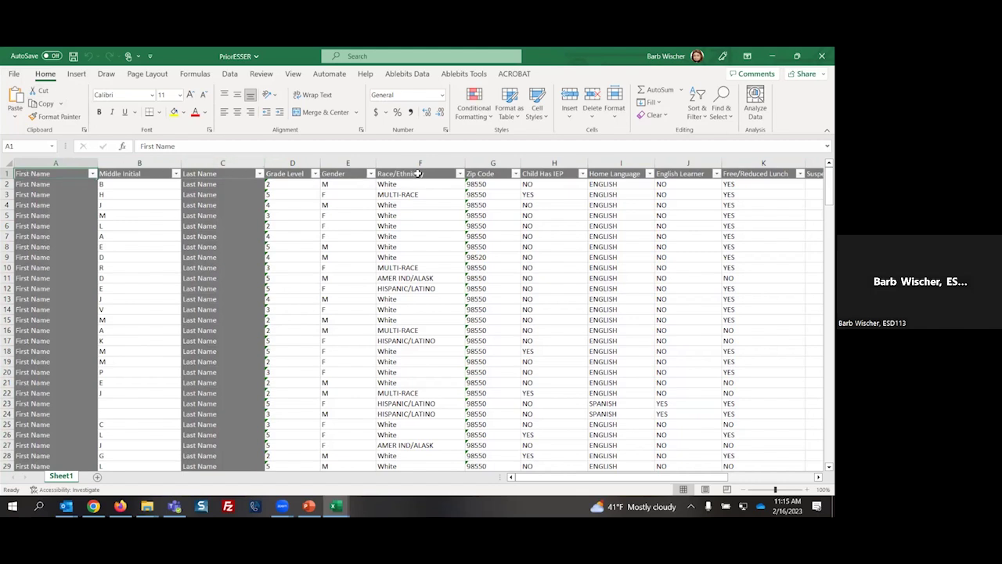
left_click(37, 184)
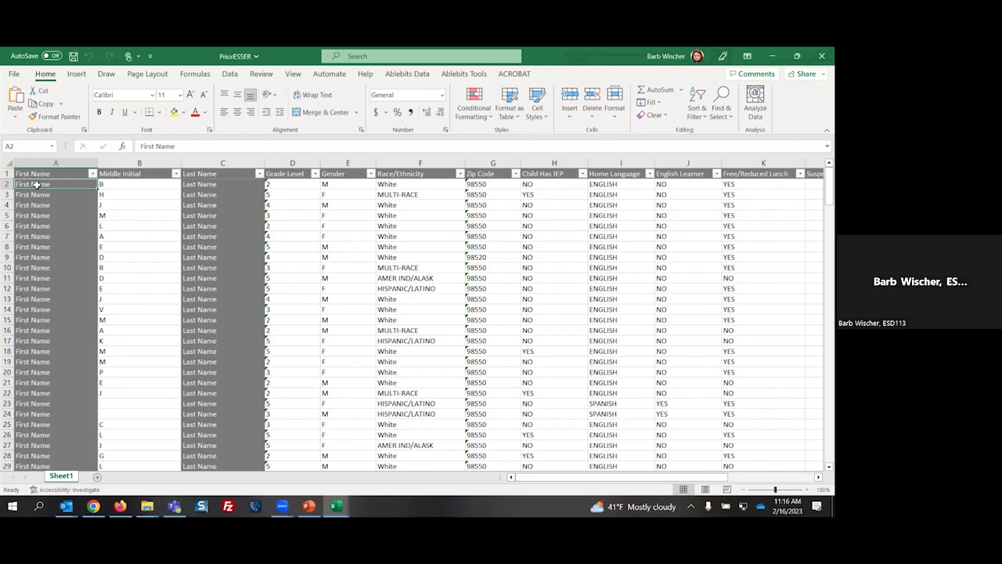
key("shift+Right")
key("shift+Right")
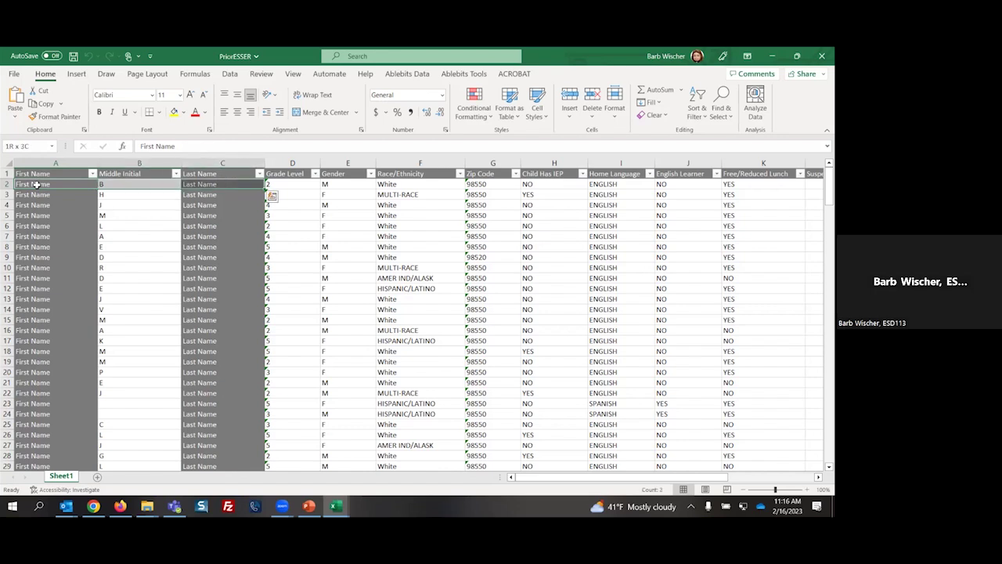
key("shift+Down")
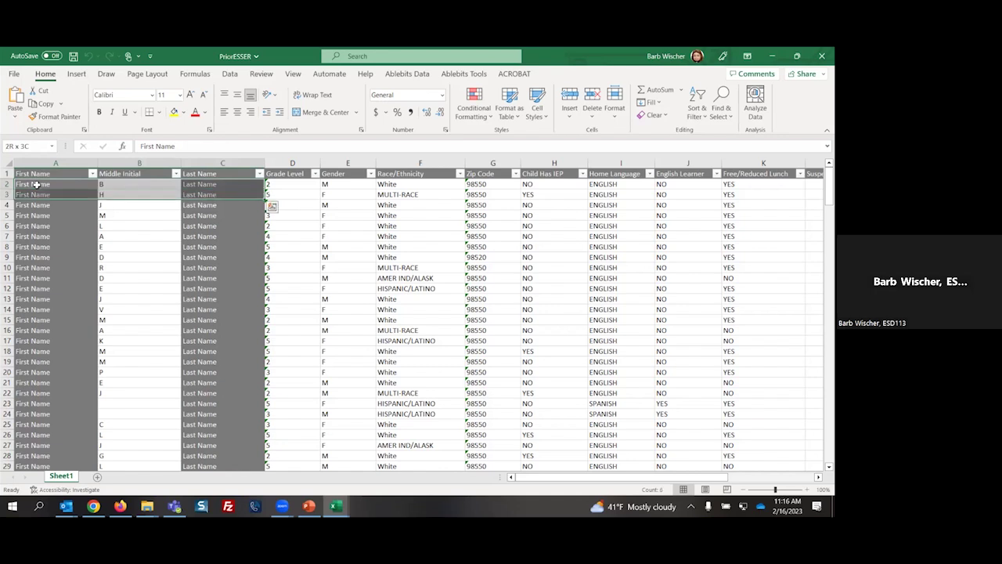
key("shift+Down")
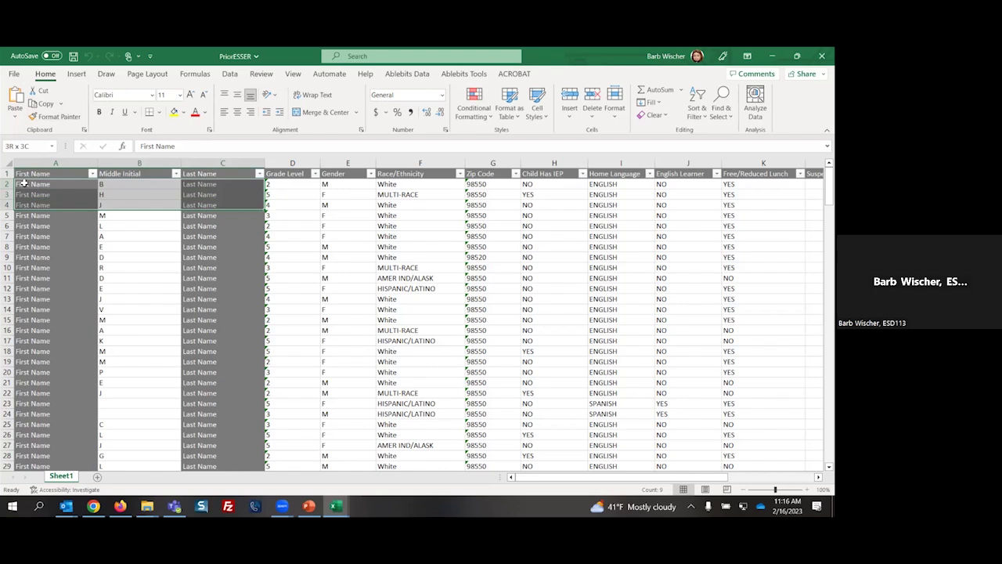
key("ctrl+shift+End")
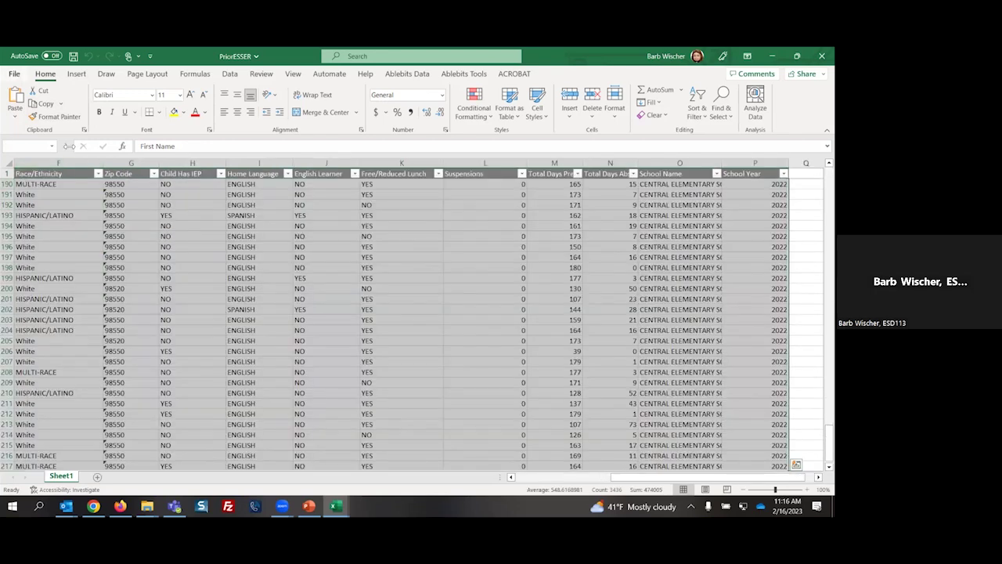
left_click(7, 164)
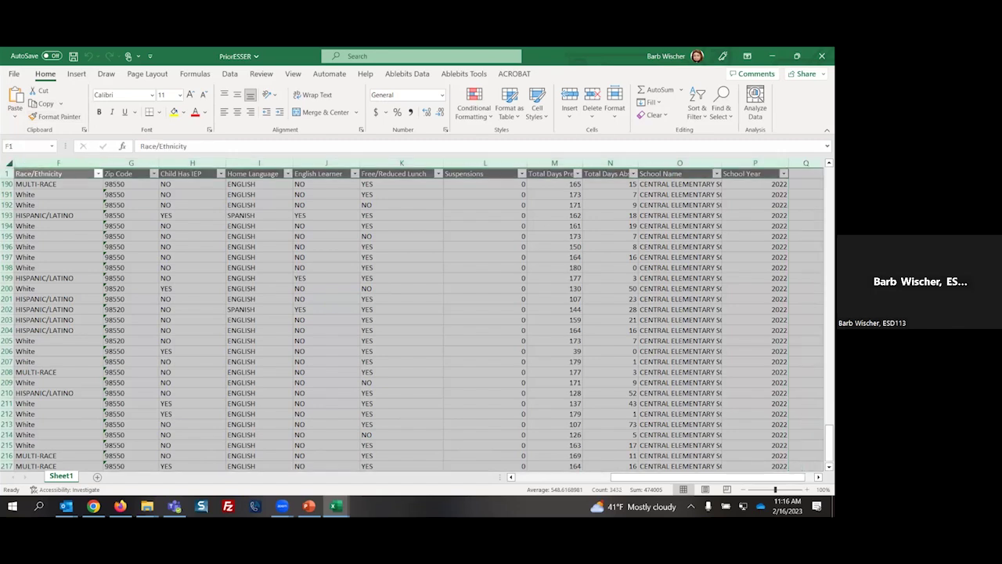
left_click(36, 186)
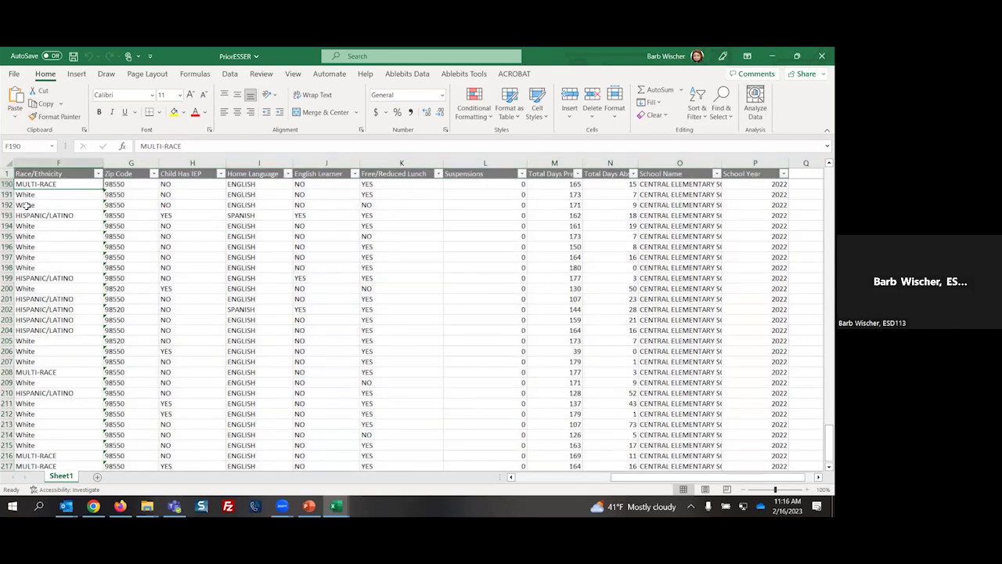
Step: Select First Name, Middle Initial and Last Name from A2 down to the last student row
key("ctrl+shift+Left")
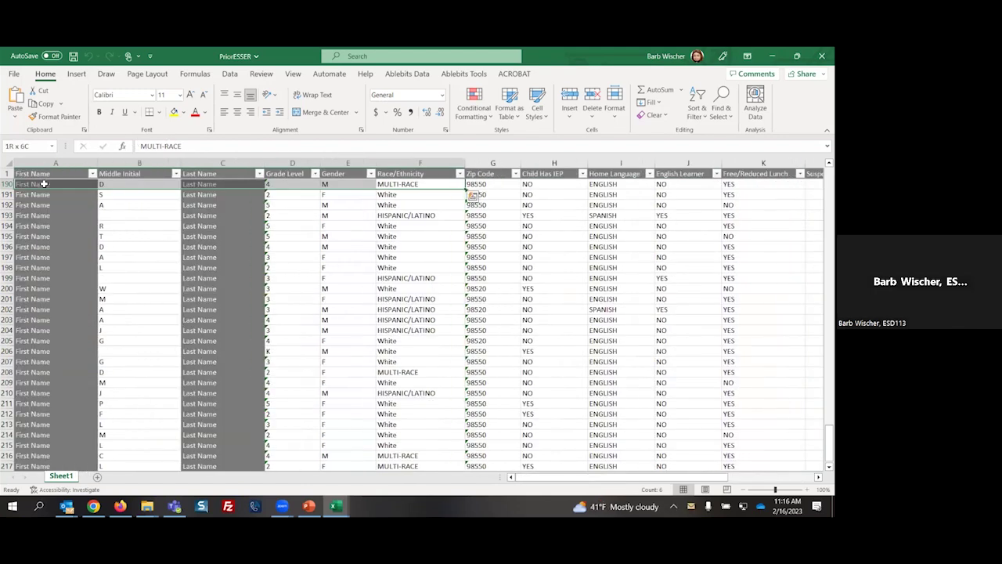
scroll(41, 185, "up", 6)
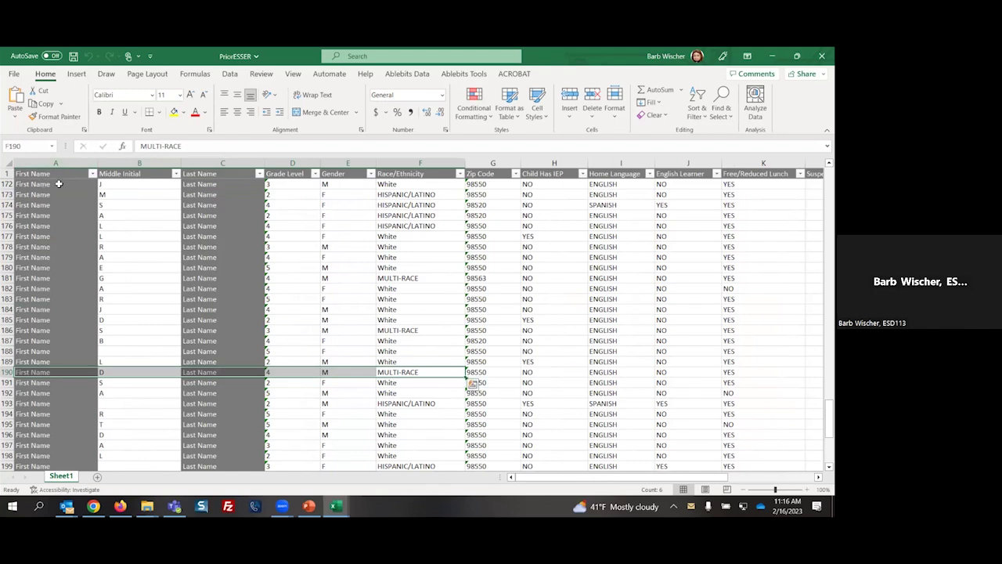
key("ctrl+Home")
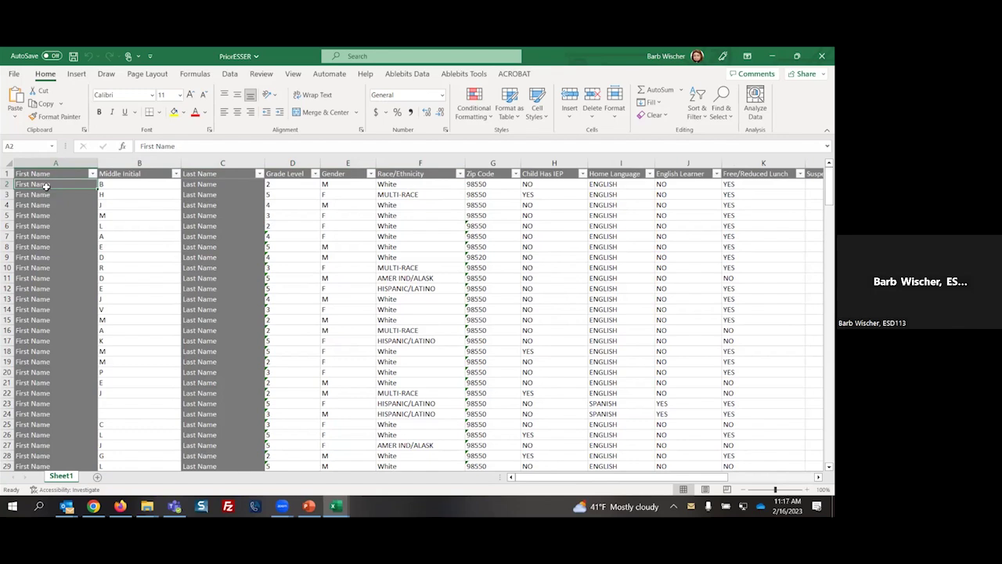
key("shift+Right")
key("shift+Right")
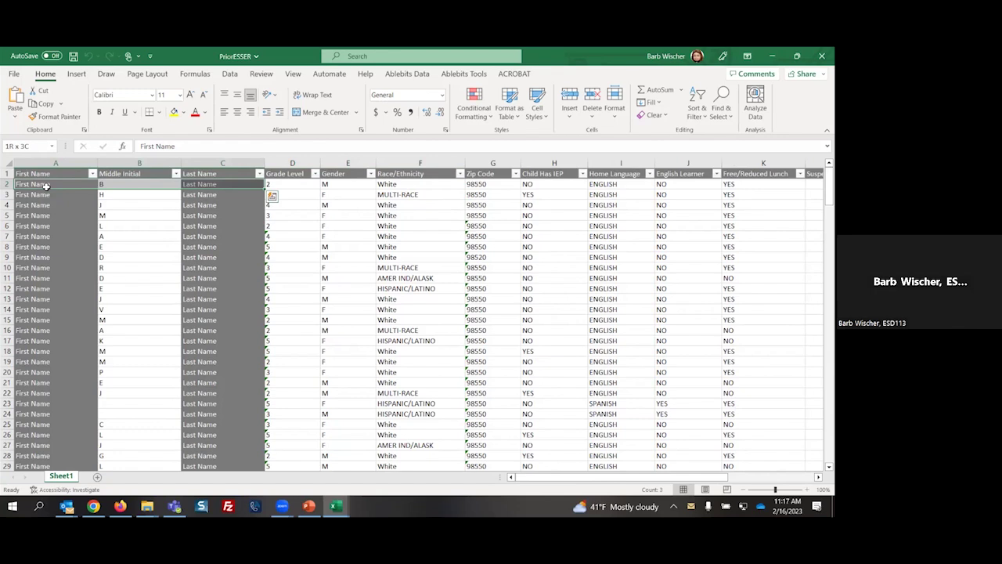
key("ctrl+shift+End")
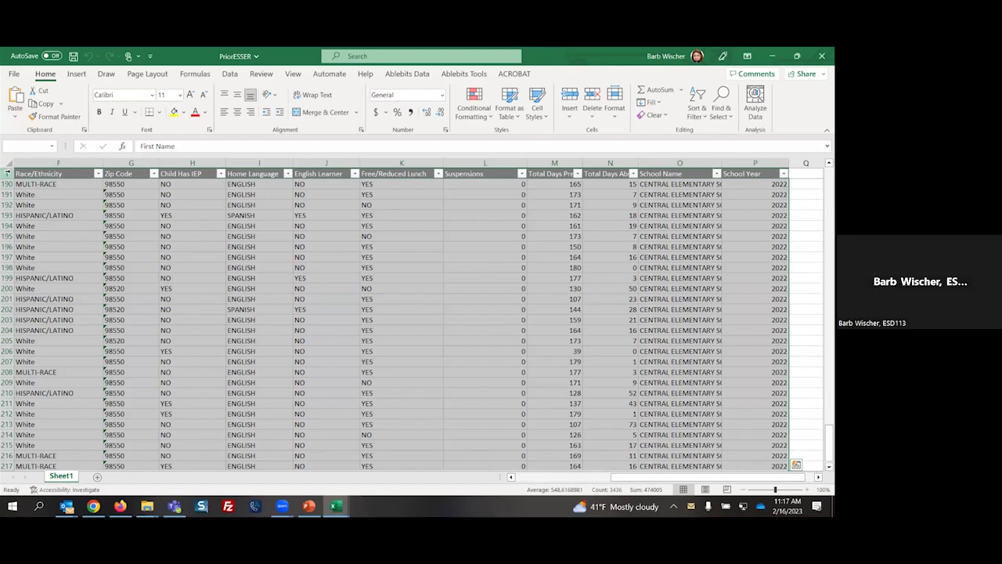
left_click(7, 173)
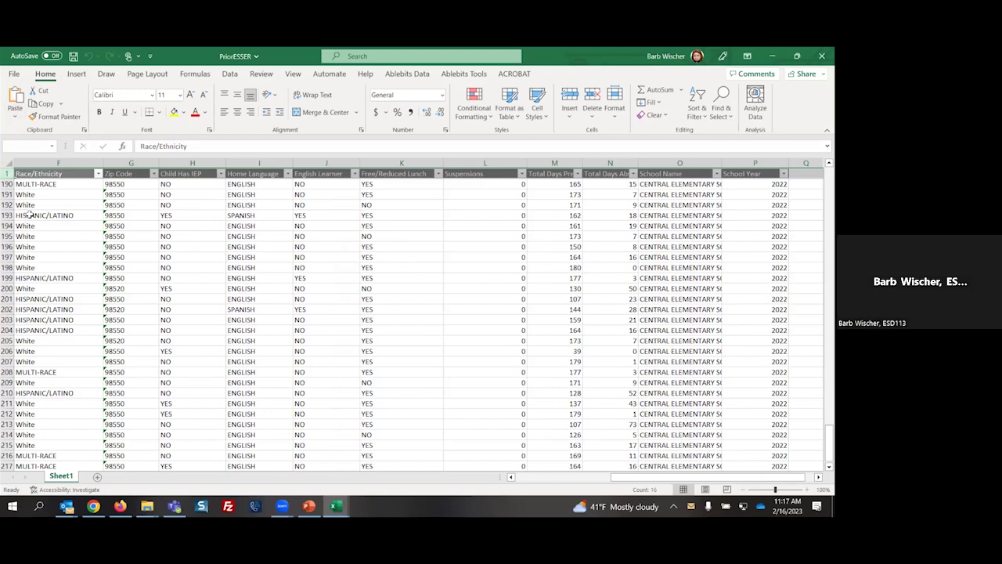
key("ctrl+Home")
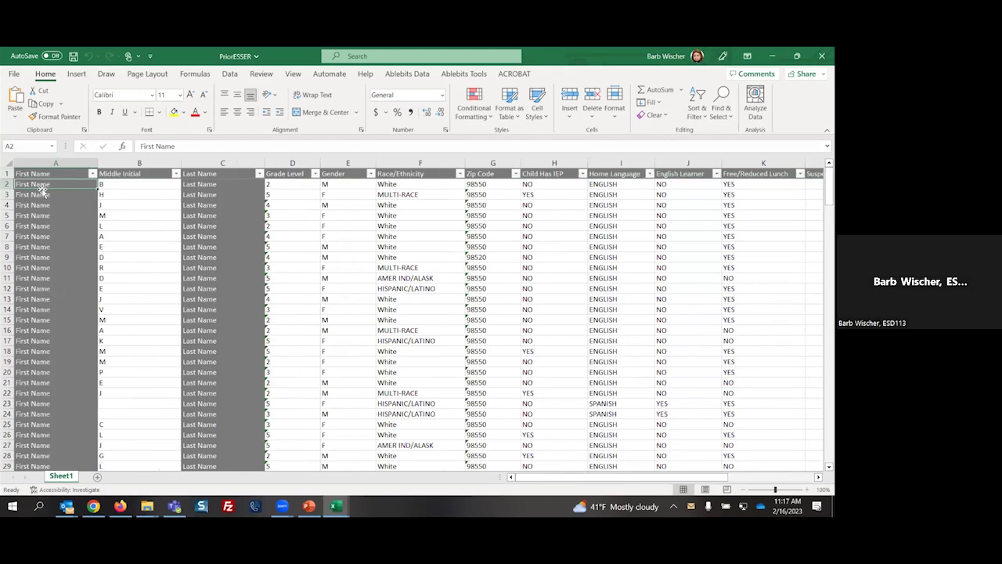
key("shift+Right")
key("shift+Right")
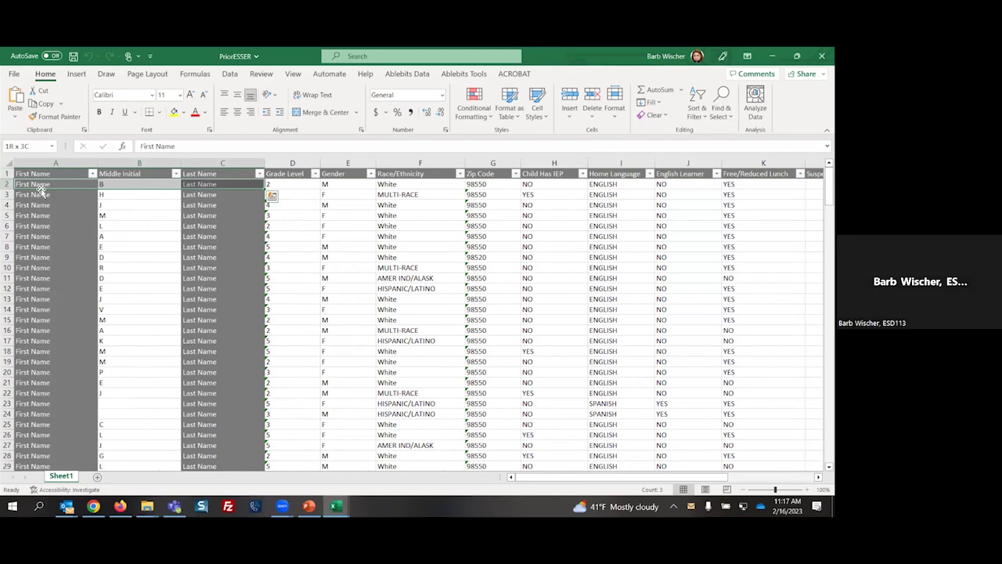
key("ctrl+shift+Down")
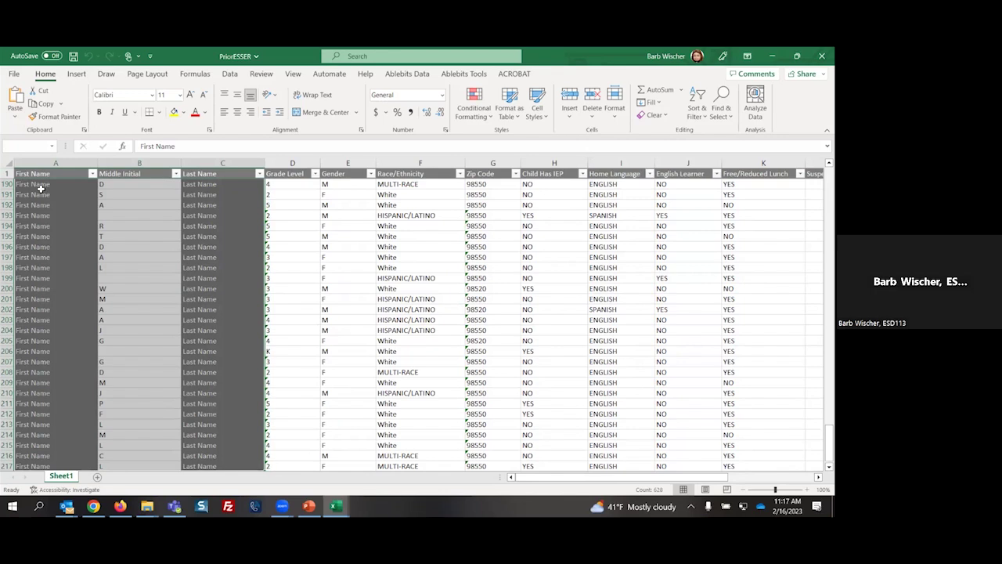
Step: Copy the selected names and paste them at cell A4 of SATT PK-5's Prior Yr Data sheet
key("ctrl+c")
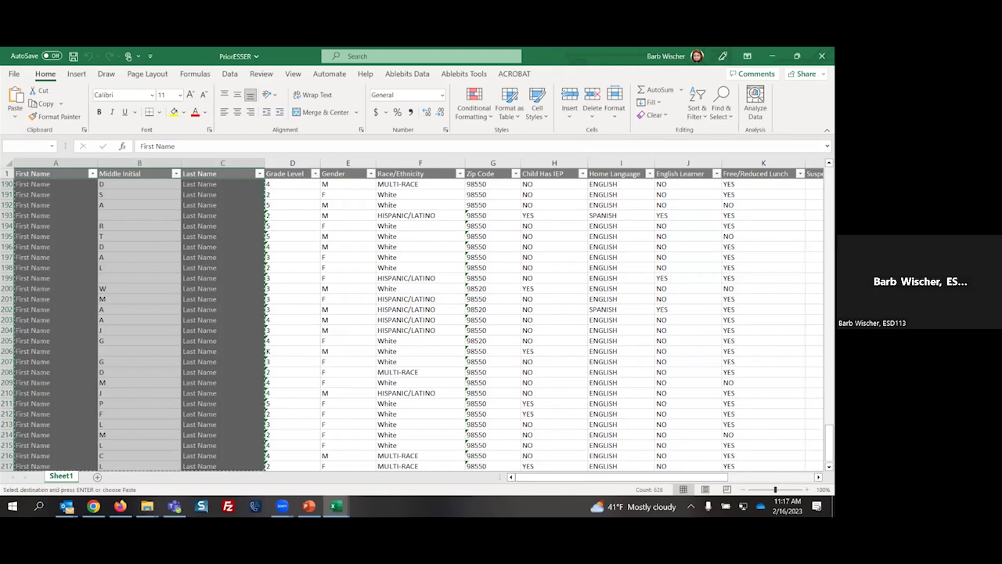
left_click(772, 56)
key("ctrl+v")
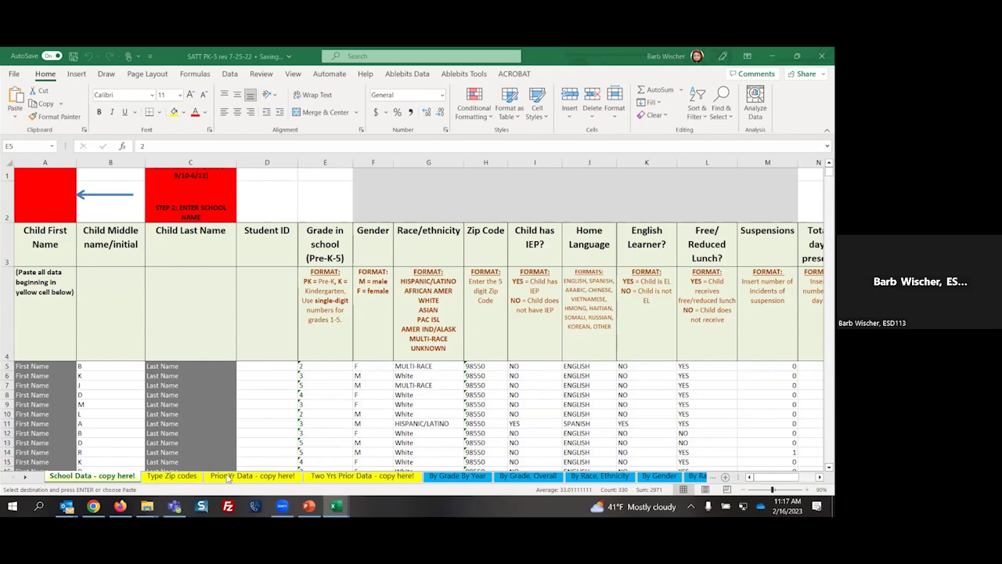
left_click(227, 476)
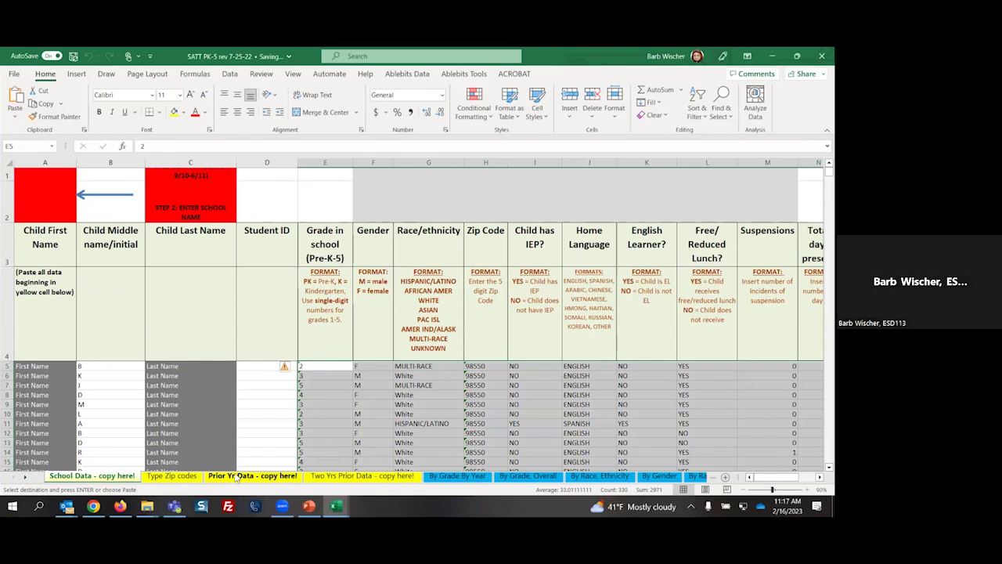
left_click(241, 476)
left_click(41, 363)
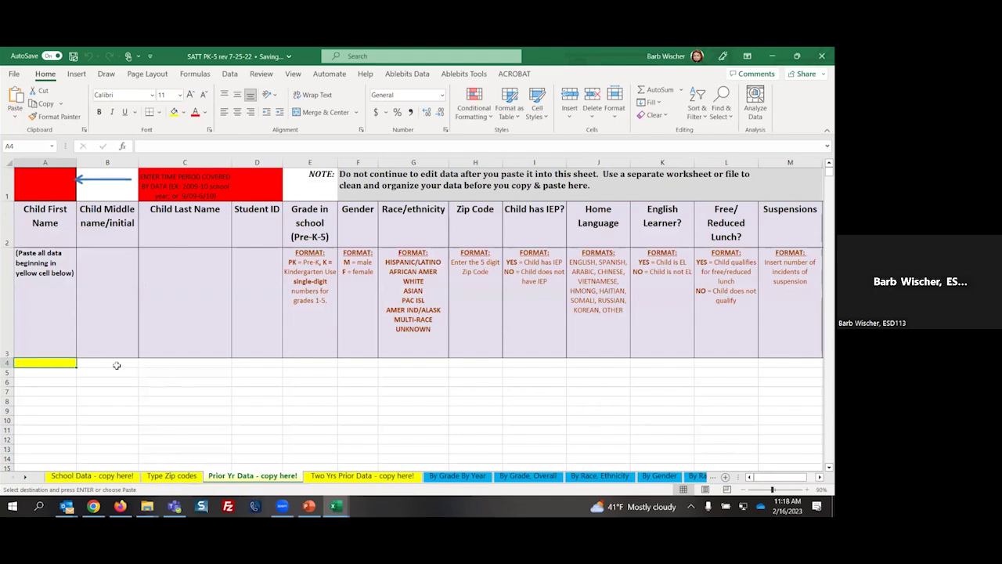
left_click(114, 364)
left_click(41, 363)
key("ctrl+v")
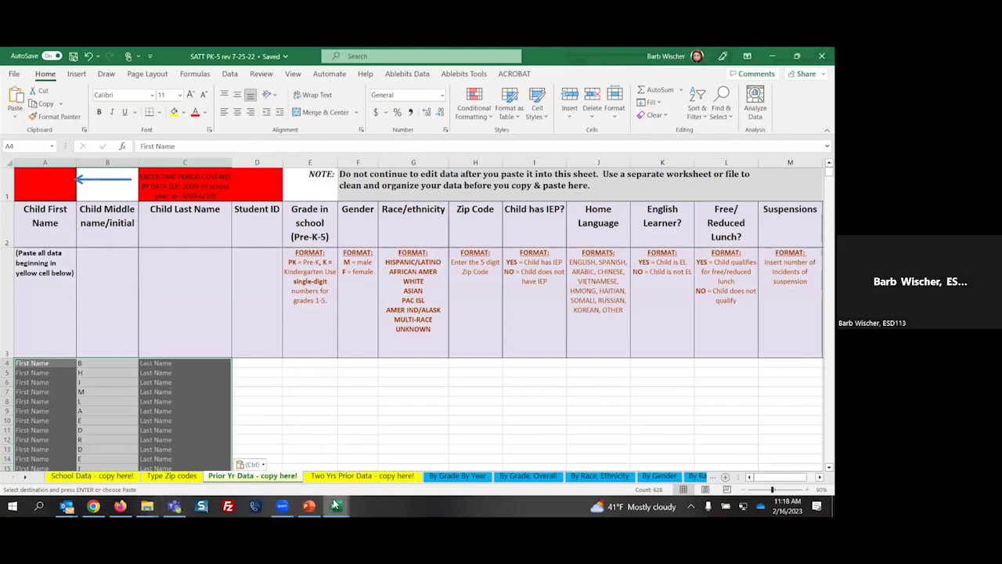
Step: In PriorESSER, select Grade Level through column N (D2:N217) for all 216 students
mouse_move(336, 505)
left_click(395, 462)
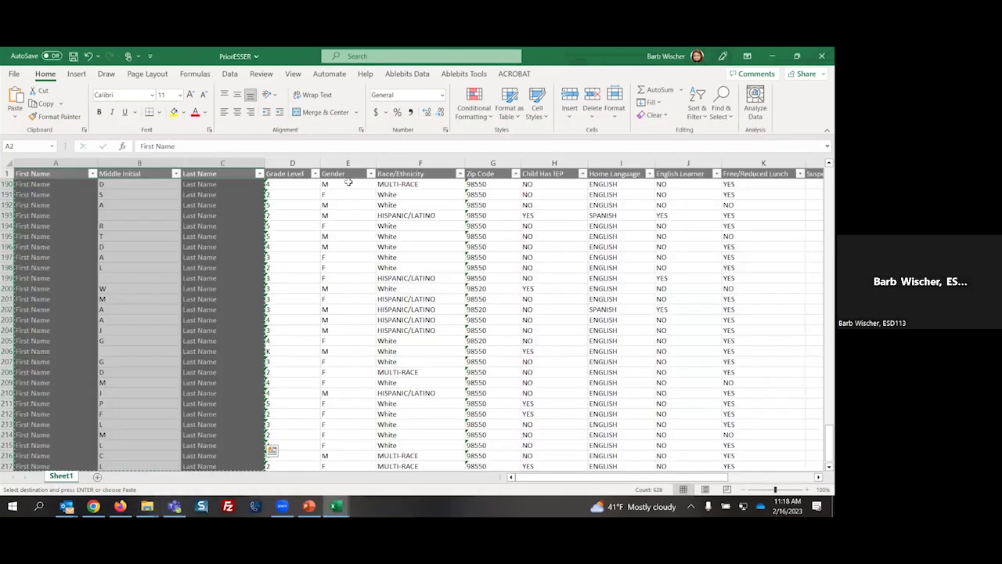
left_click(301, 163)
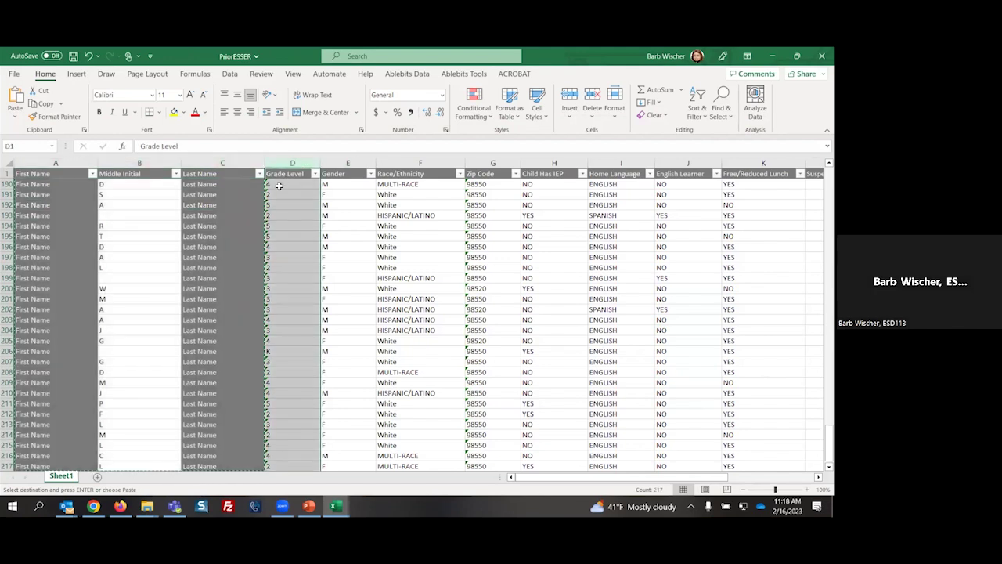
left_click(279, 186)
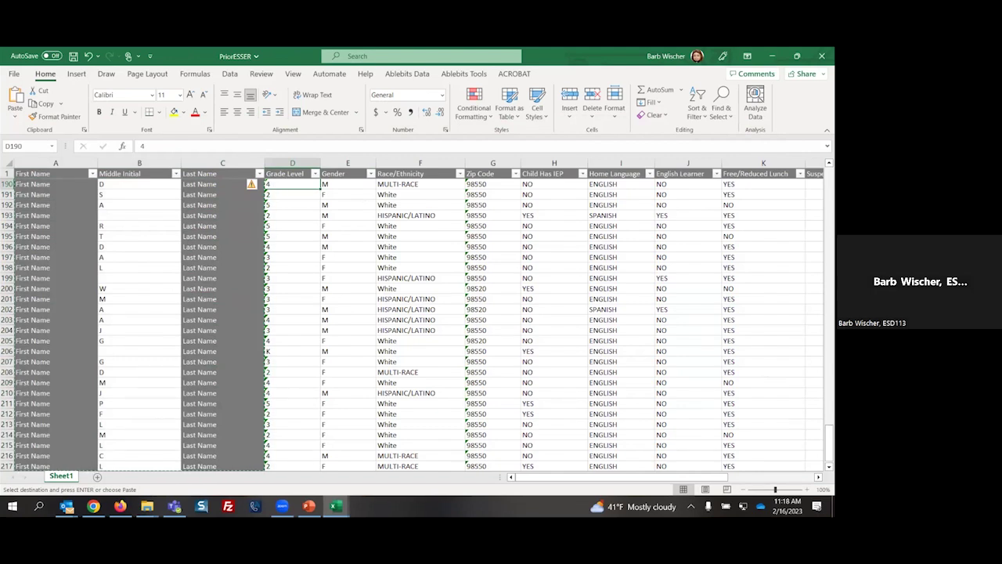
left_click_drag(829, 445, 829, 187)
left_click(279, 184)
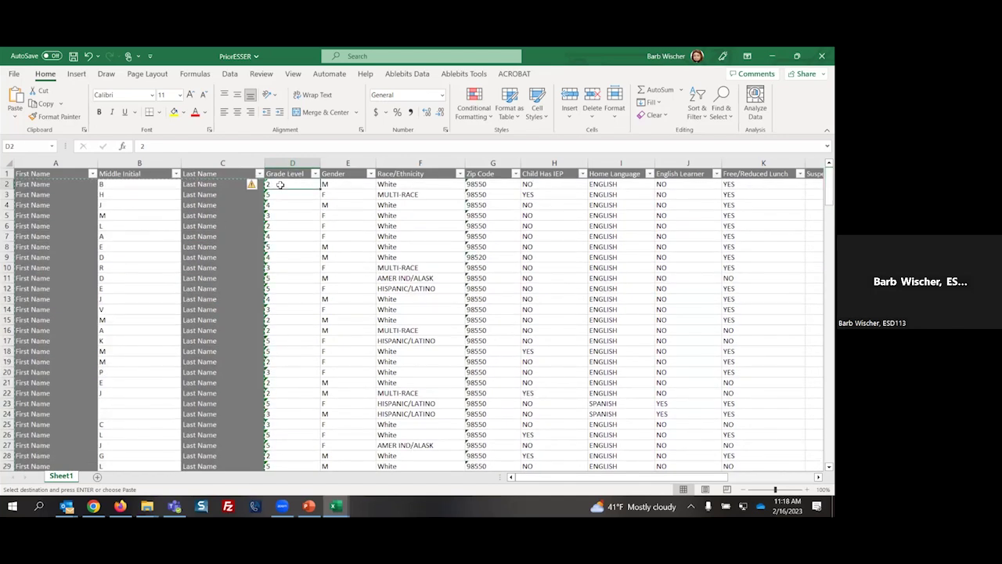
key("shift+Right")
key("shift+Right")
key("shift+Right")
key("shift+Right")
key("shift+Right")
key("shift+Right")
key("shift+Right")
key("shift+Right")
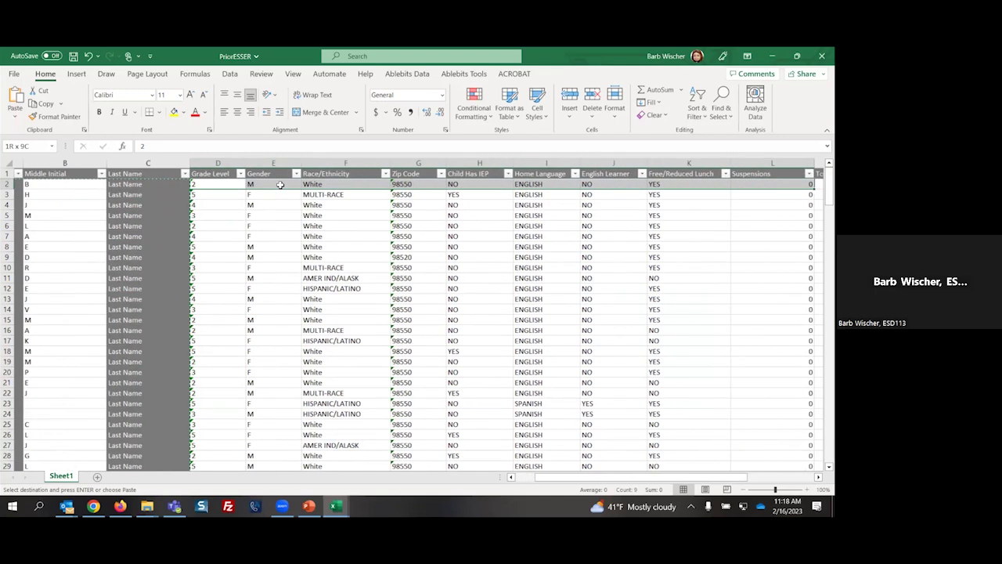
key("shift+Right")
key("shift+Right")
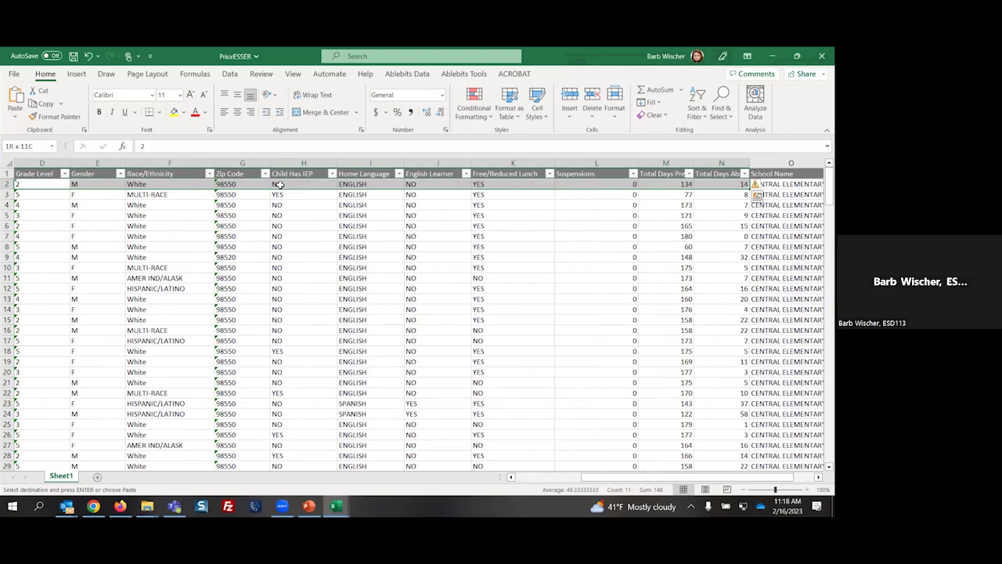
key("shift+Down")
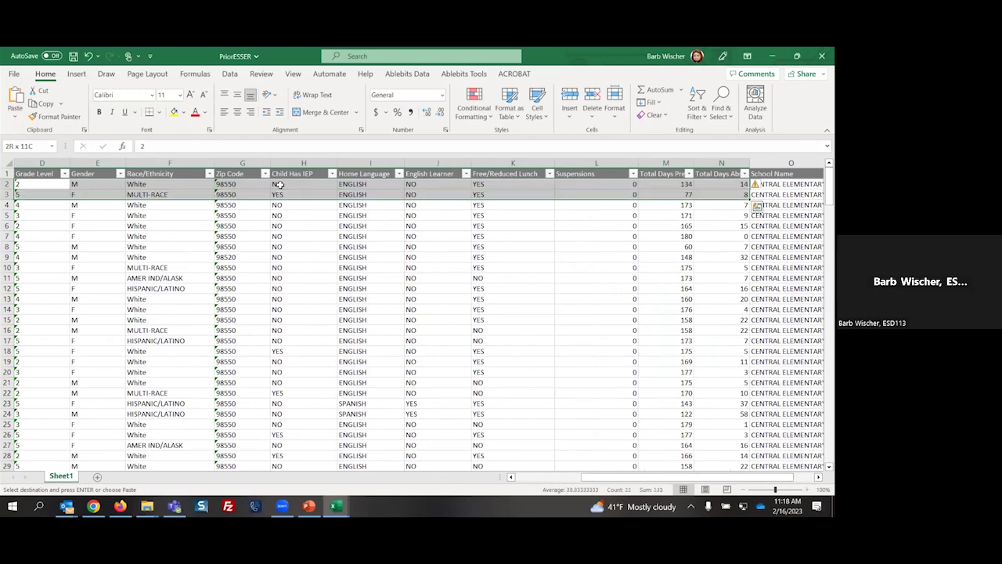
key("shift+Down")
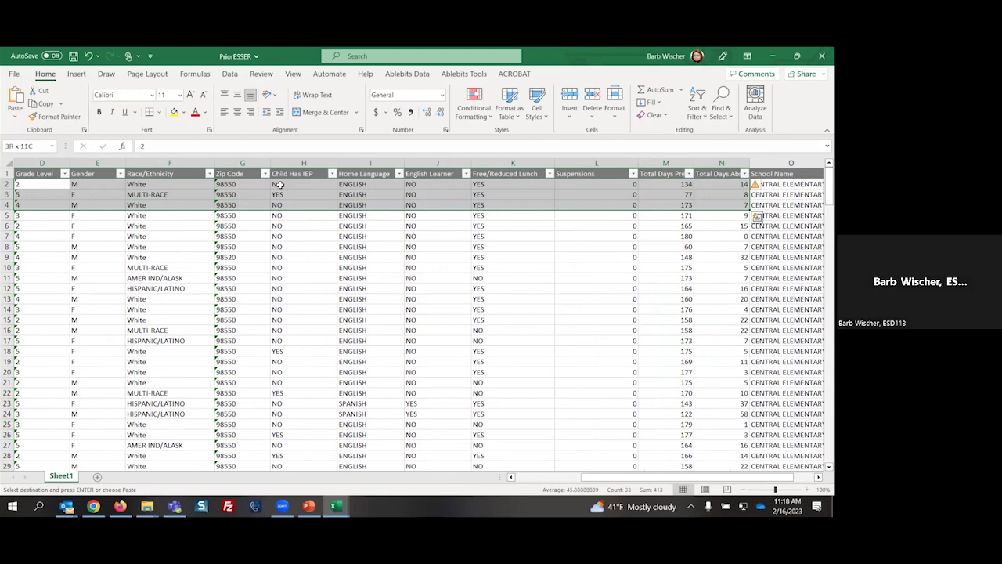
key("shift+Down")
key("shift+Down")
key("shift+Down")
key("shift+Down")
key("shift+Down")
key("shift+Down")
key("shift+Down")
key("shift+Down")
key("shift+Down")
key("shift+Down")
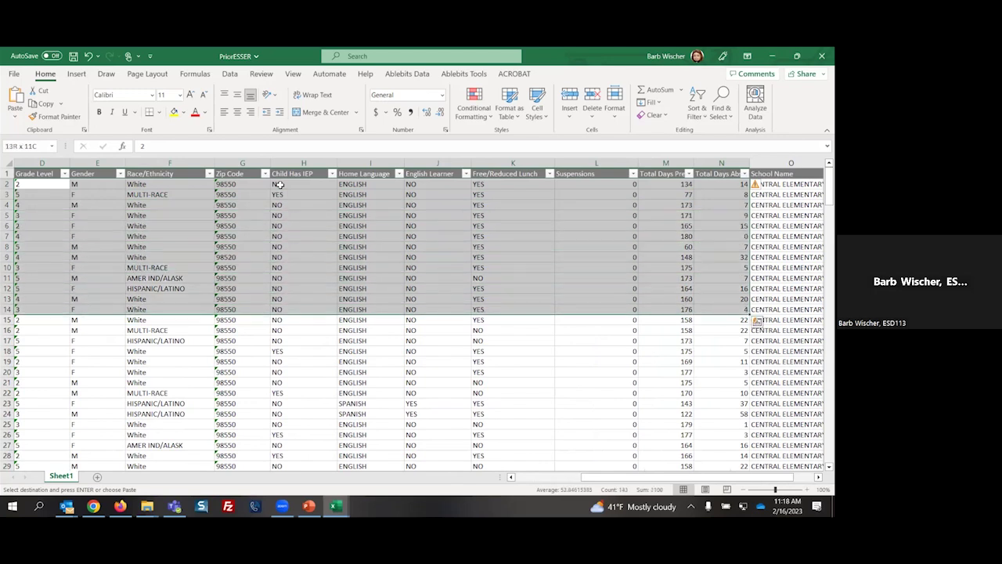
key("ctrl+shift+Down")
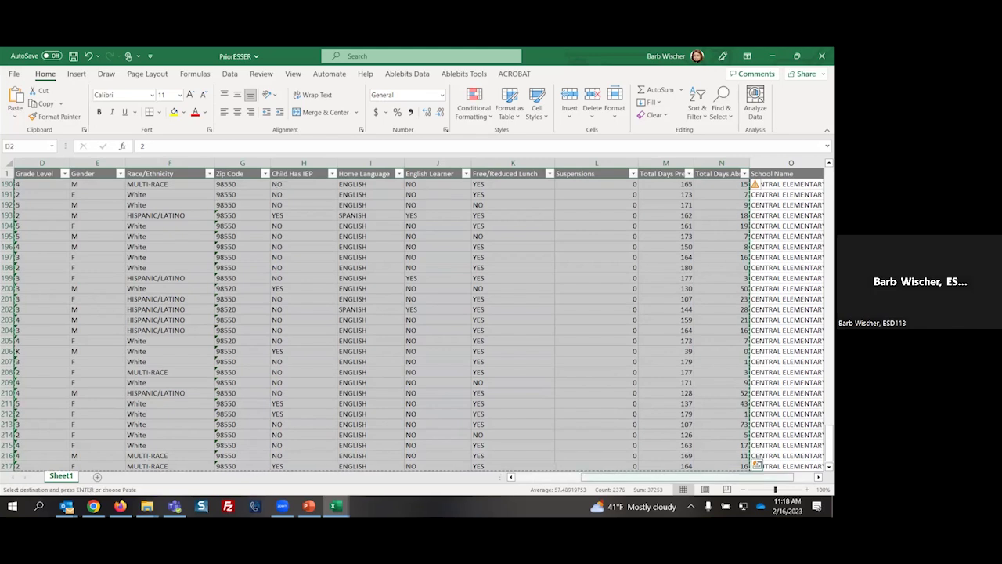
scroll(419, 321, "right", 2)
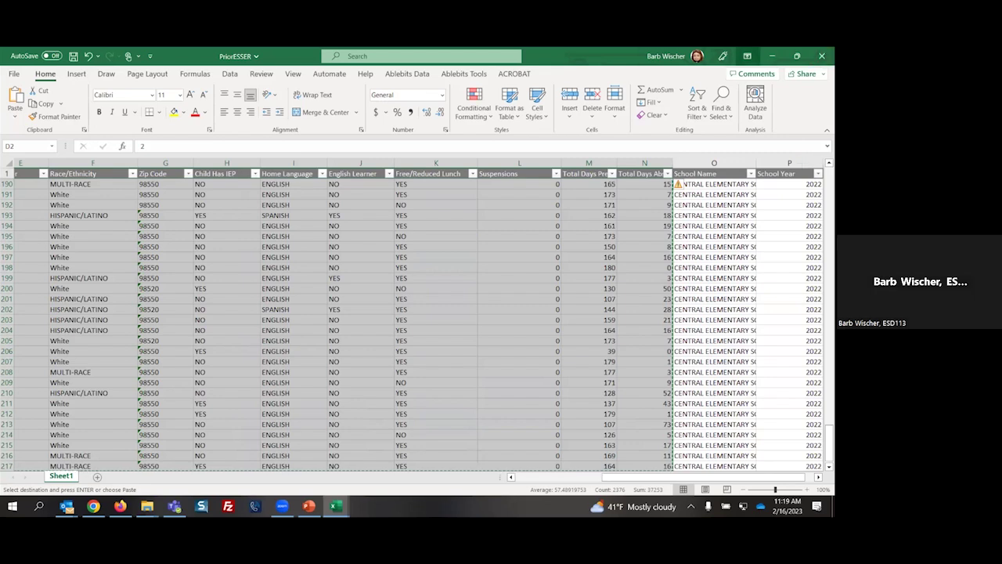
Step: Paste the grade-through-attendance data at cell E4 of SATT PK-5's Prior Yr Data sheet
left_click(772, 57)
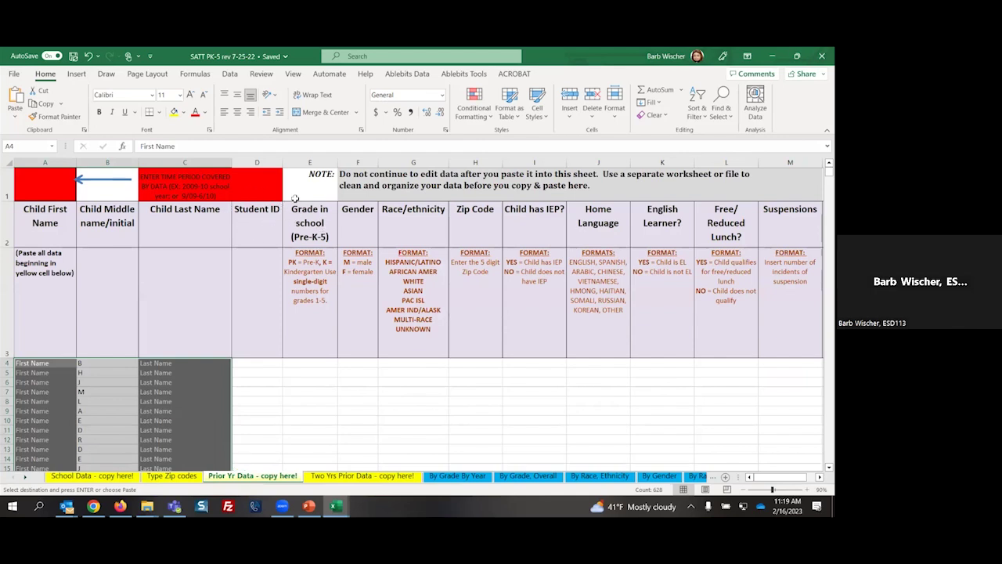
left_click(312, 364)
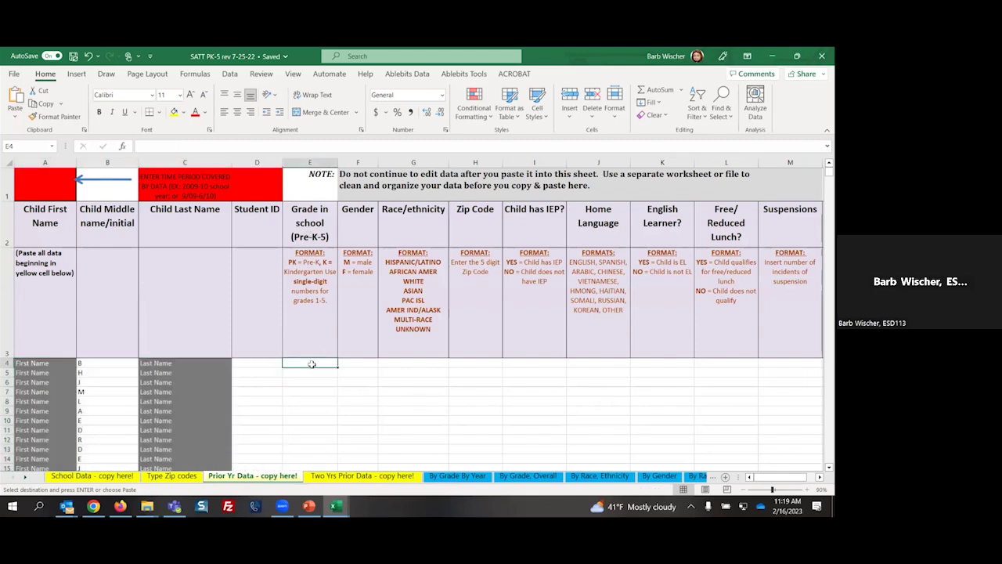
key("ctrl+v")
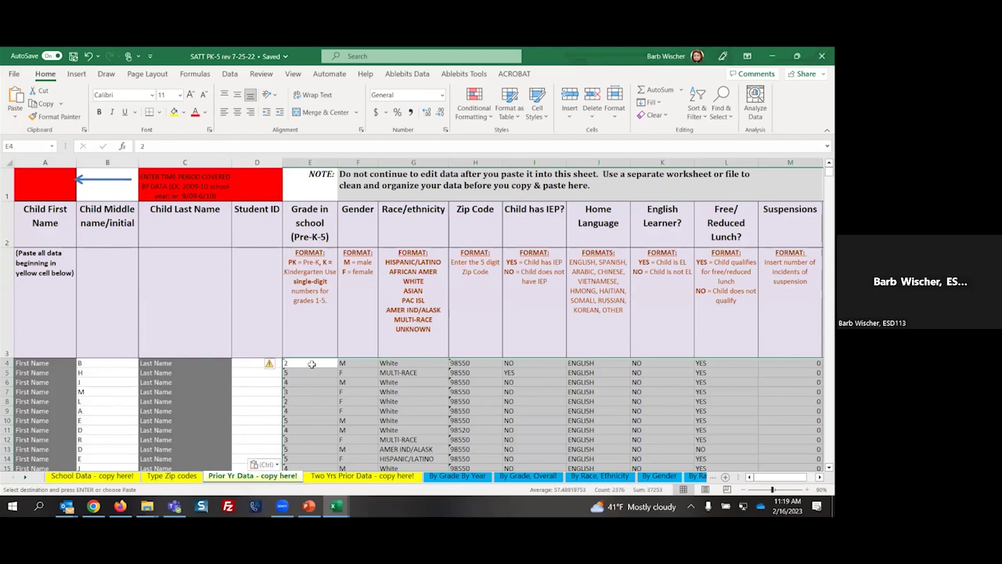
Step: Show the Type Zip codes sheet, then open ESSER_ZipCode from the Downloads folder
left_click(179, 476)
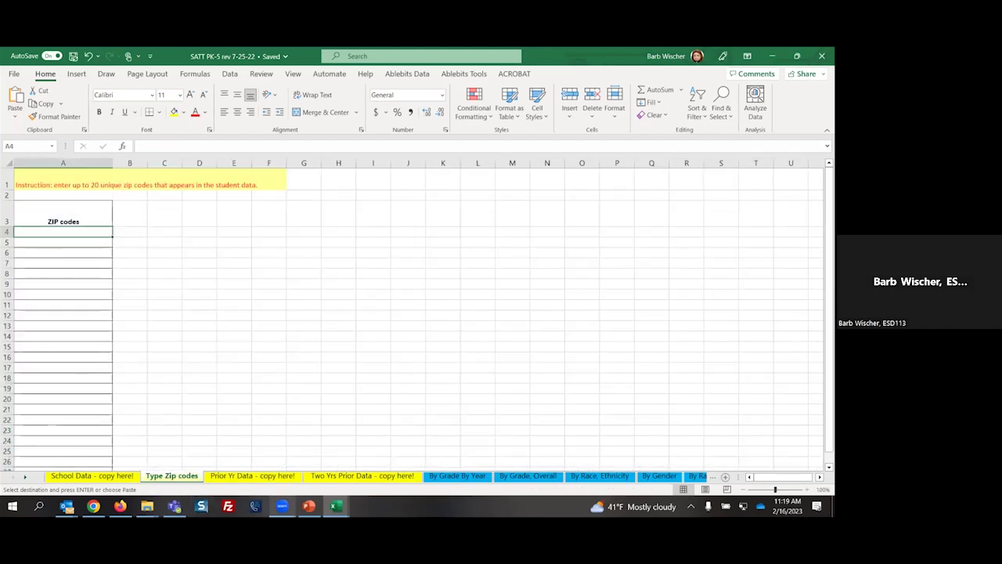
mouse_move(335, 506)
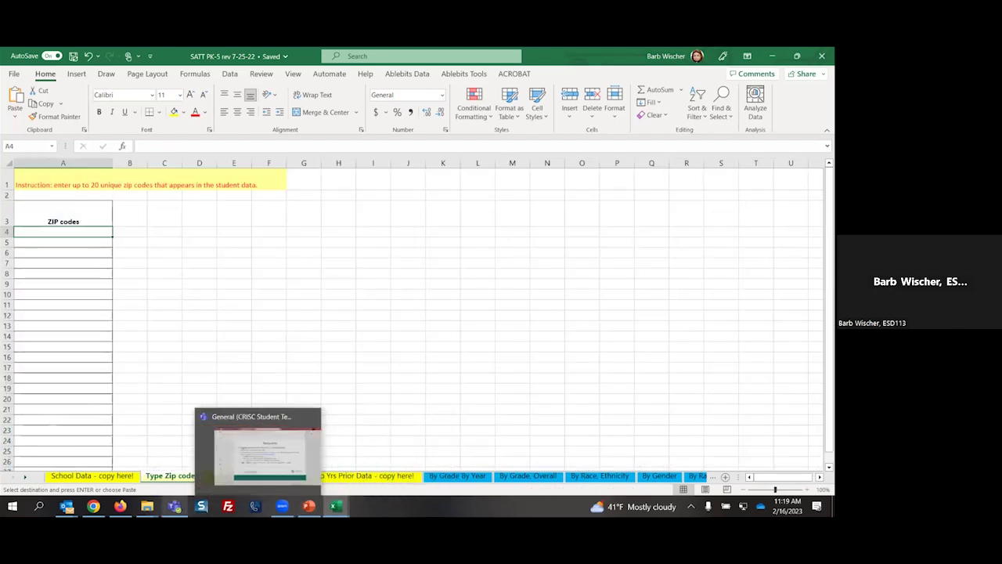
mouse_move(147, 506)
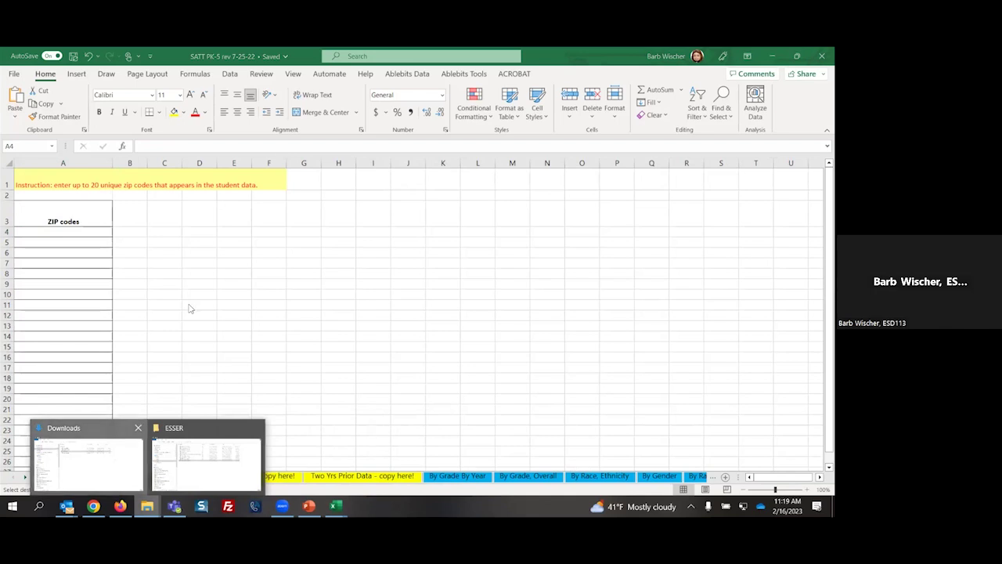
left_click(112, 460)
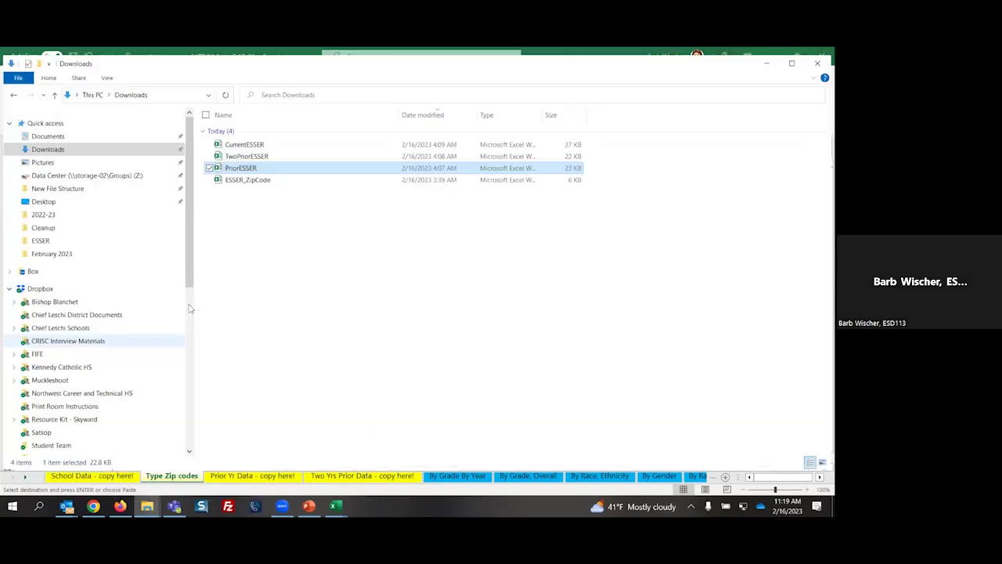
left_click(279, 179)
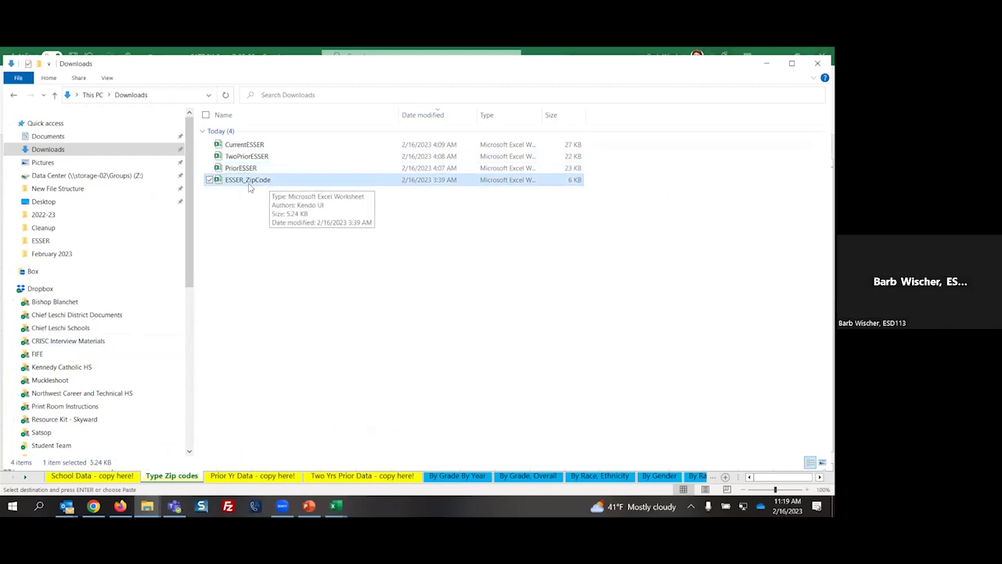
double_click(251, 183)
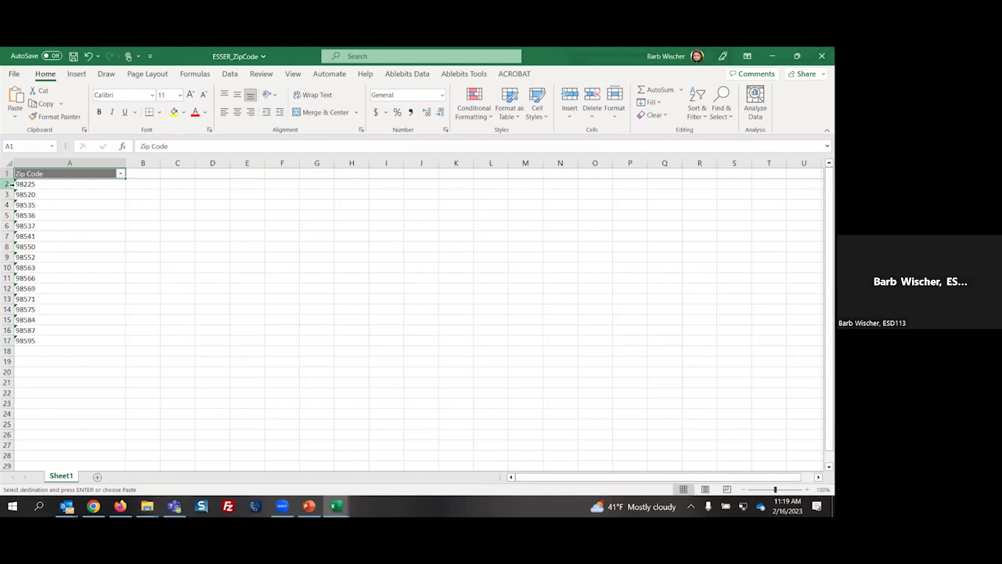
Step: Copy the sixteen ZIP codes from ESSER_ZipCode and paste them into Type Zip codes at A4
left_click_drag(25, 184, 44, 338)
key("ctrl+c")
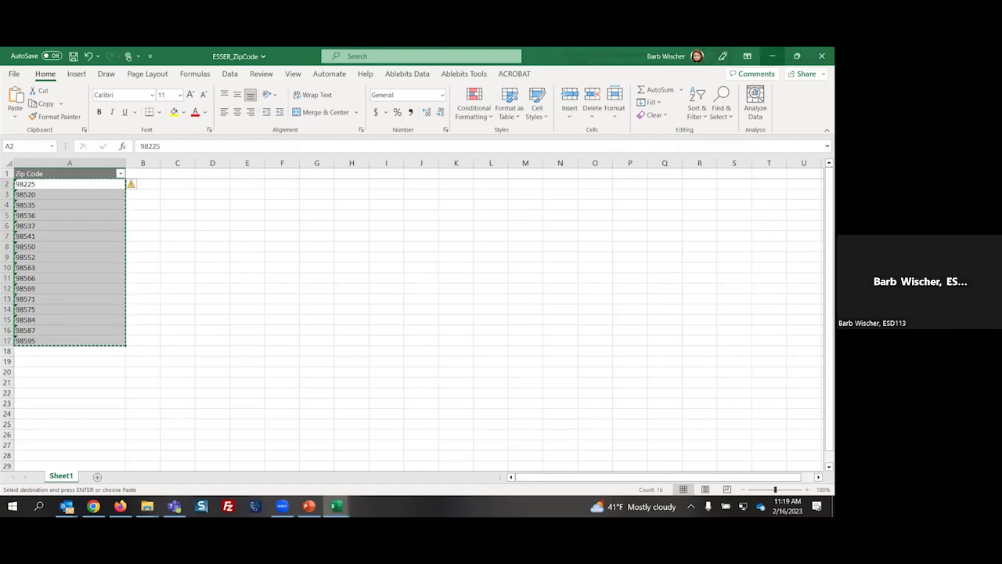
key("alt+Tab")
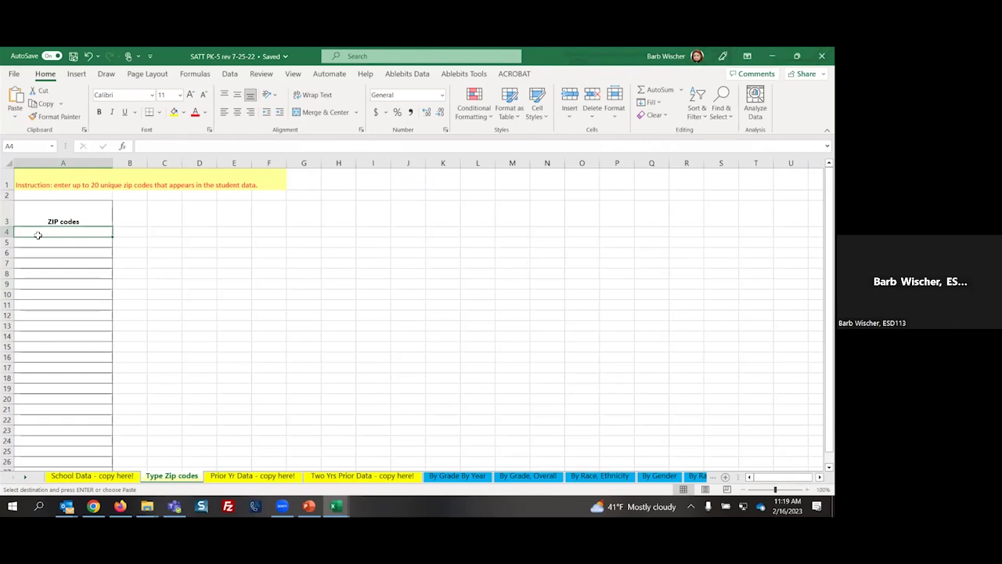
key("ctrl+v")
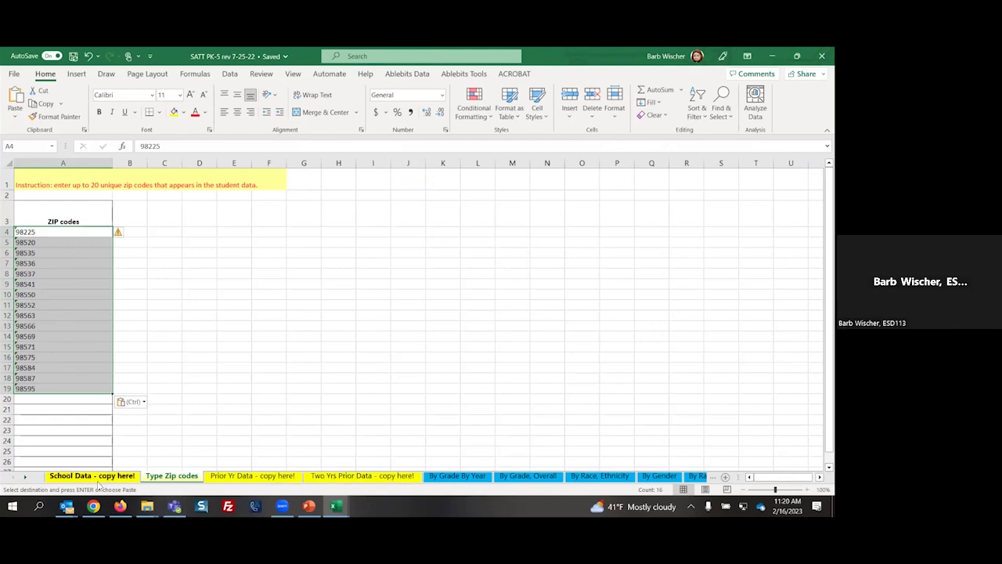
Step: Review the By Grade By Year, By Grade Overall and By Race, Ethnicity summary sheets
left_click(454, 478)
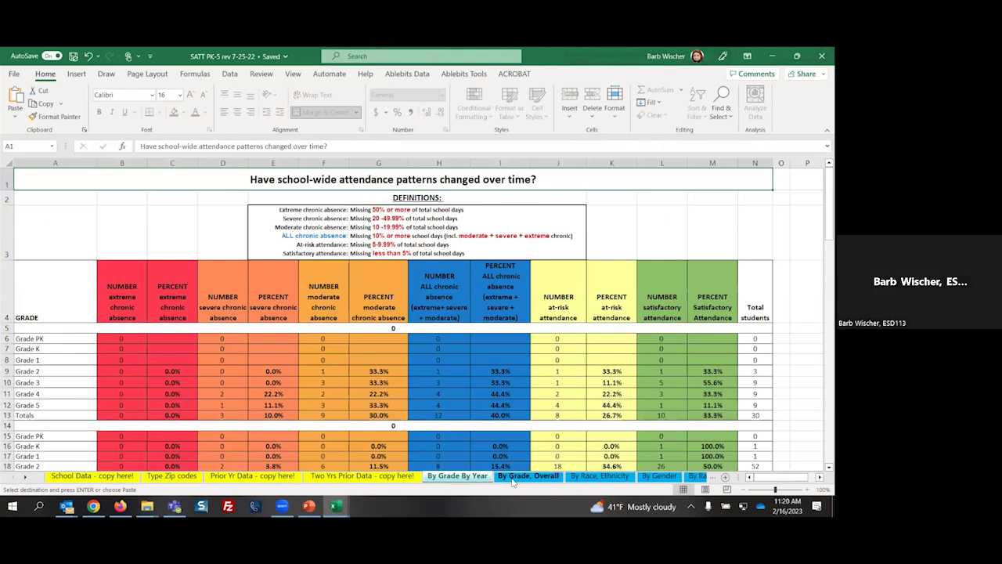
left_click(516, 477)
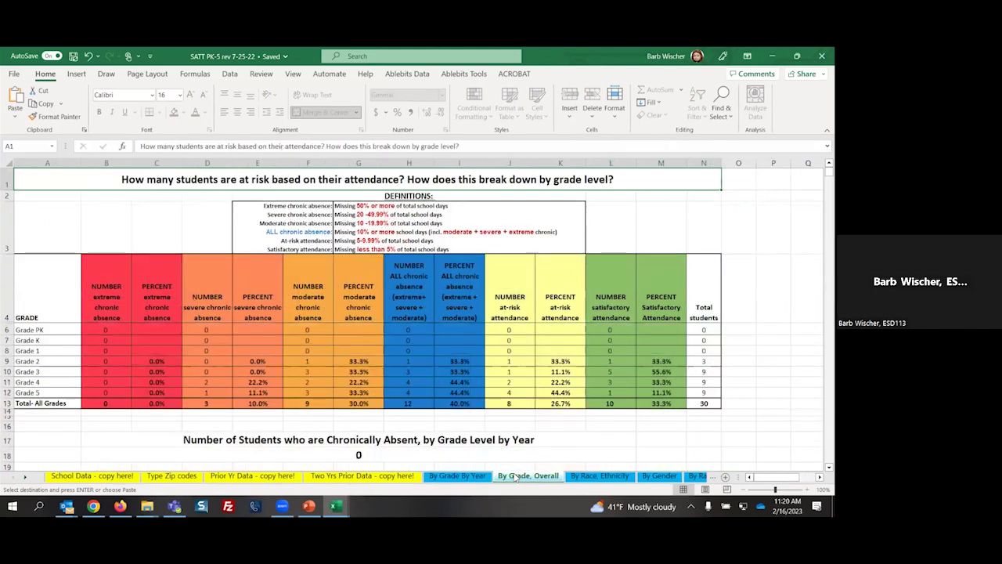
left_click(591, 477)
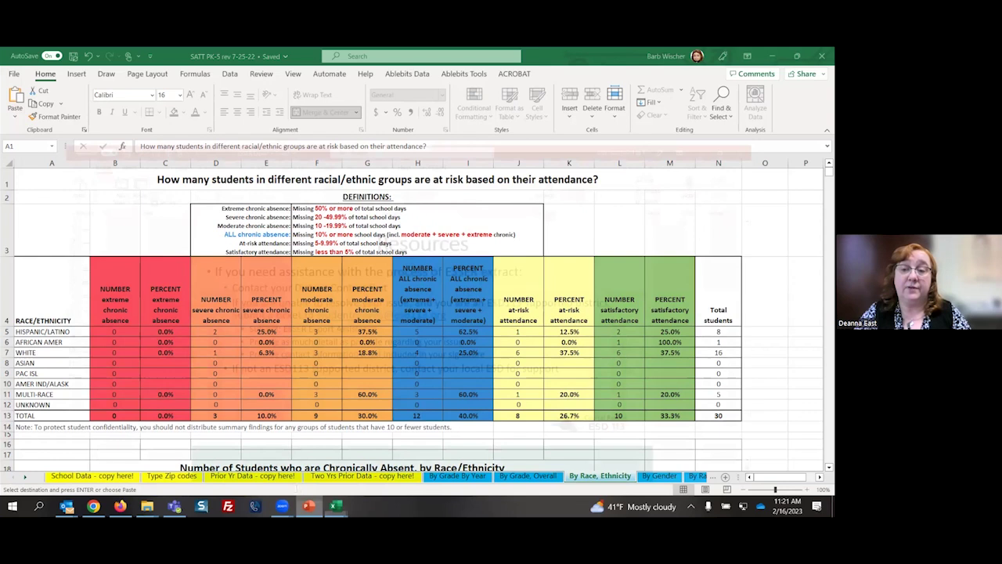
Step: Bring PowerPoint forward to slide 10 of 12, "Resources", on getting help with the ESSER extract
key("alt+Tab")
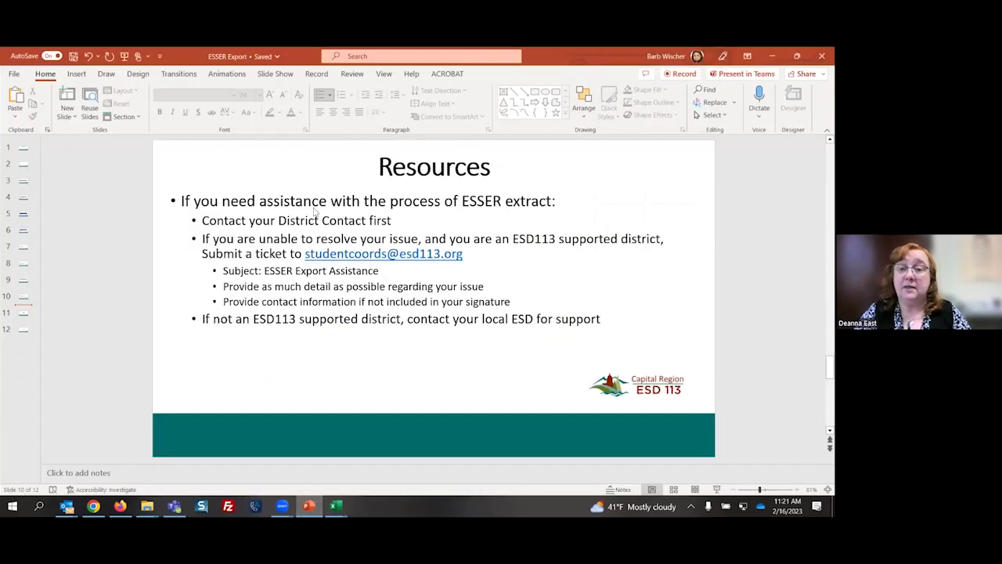